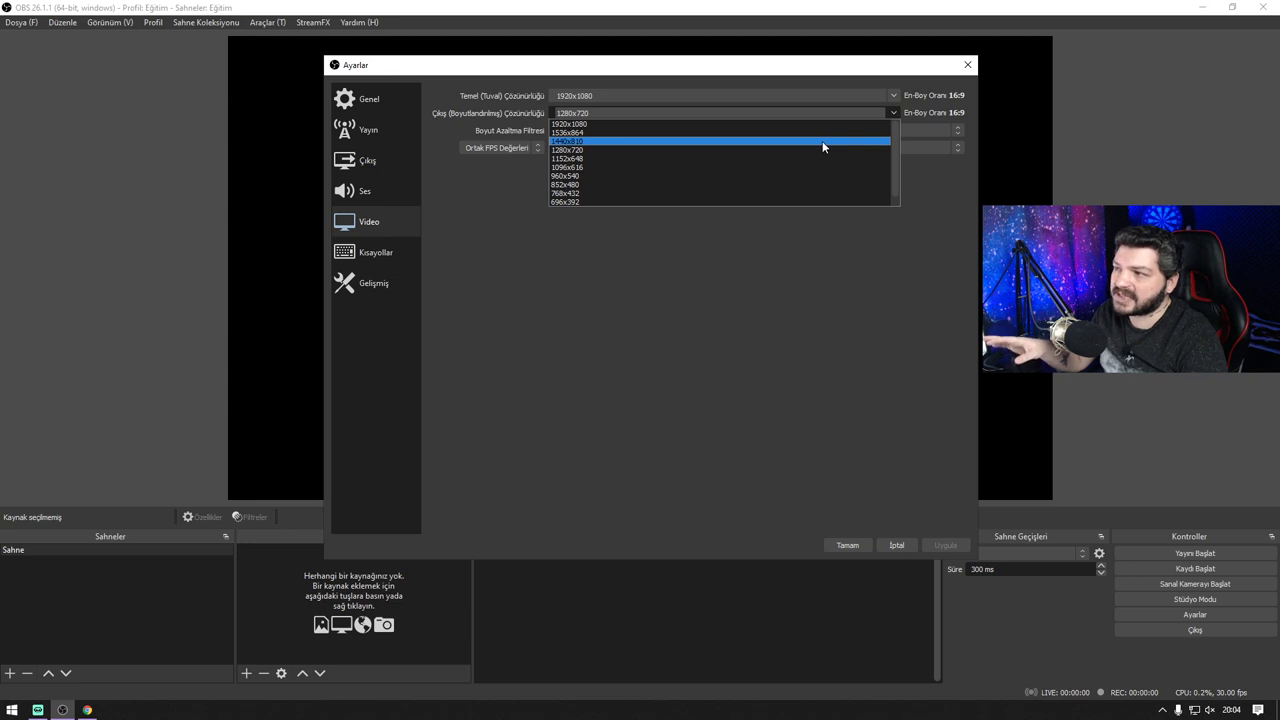
Try entering 10238 as a custom output (scaled) resolution and restore it to 1280x720
{"action": "left_click", "coordinate": [608, 149]}
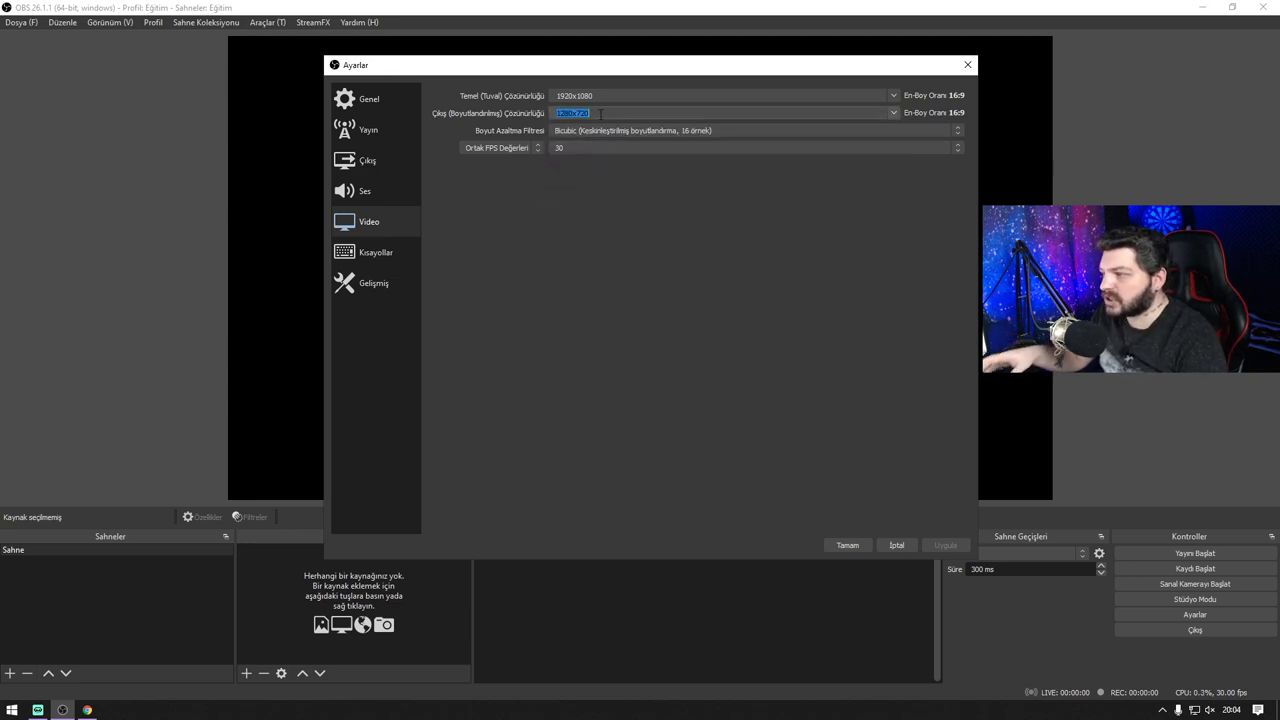
{"action": "type", "text": "10238"}
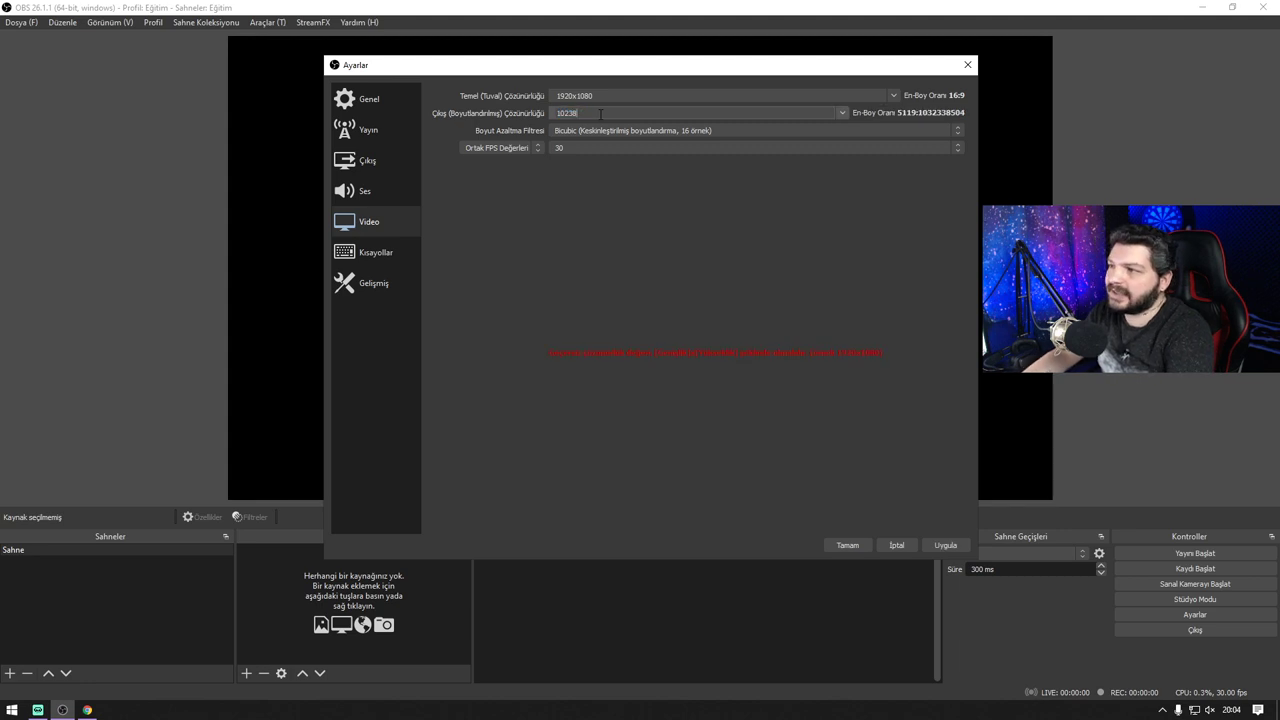
{"action": "key", "text": "BackSpace"}
{"action": "key", "text": "BackSpace"}
{"action": "key", "text": "BackSpace"}
{"action": "key", "text": "alt+Down"}
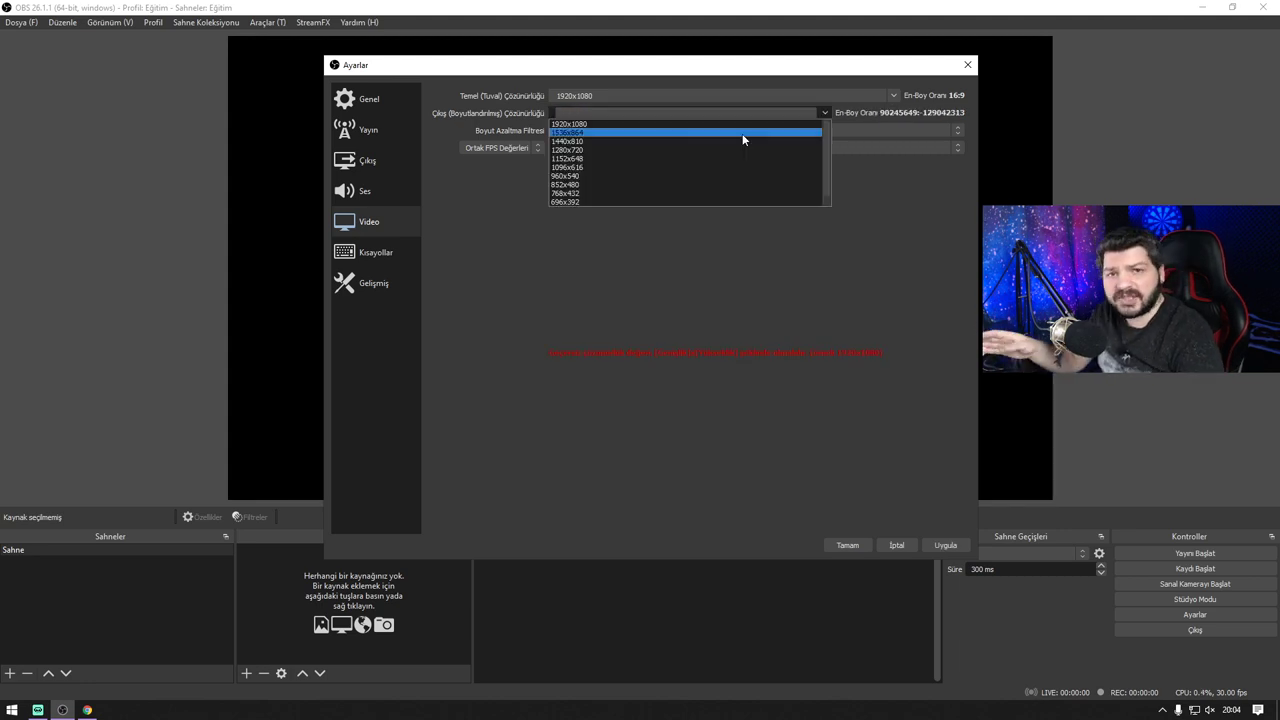
{"action": "left_click", "coordinate": [591, 150]}
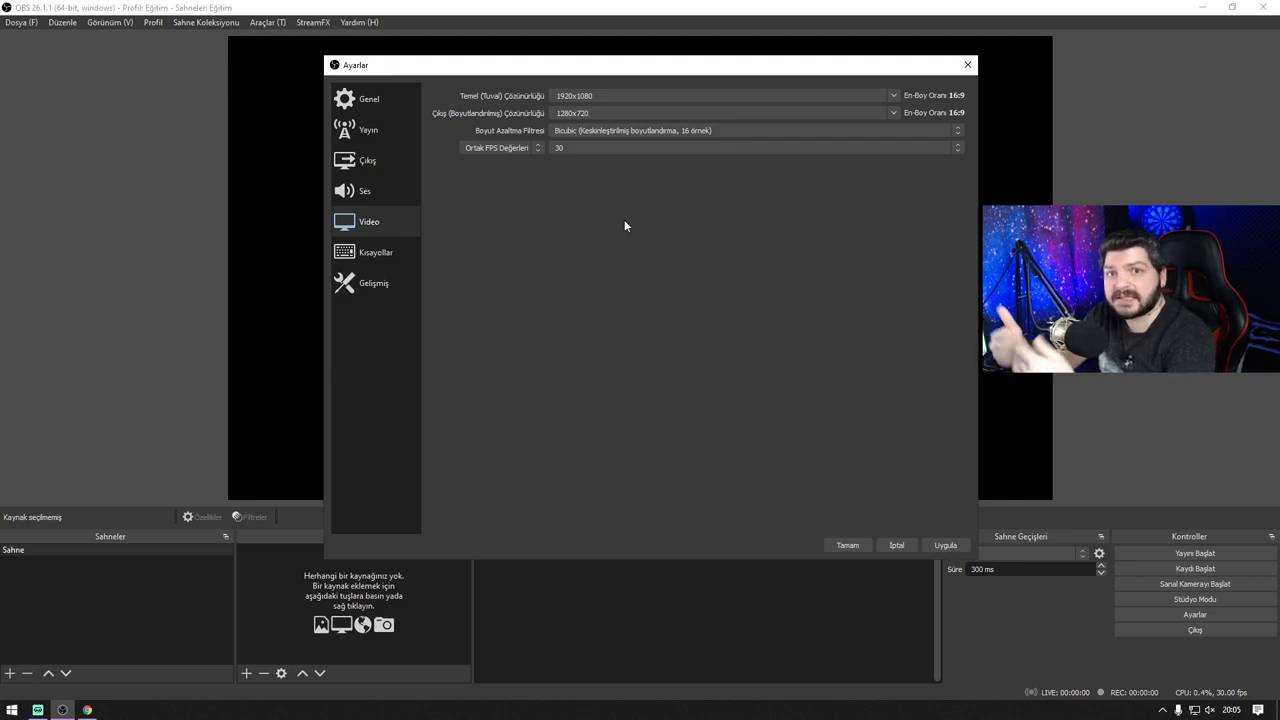
View the available common FPS values in the video settings
{"action": "left_click", "coordinate": [956, 150]}
{"action": "left_click", "coordinate": [909, 263]}
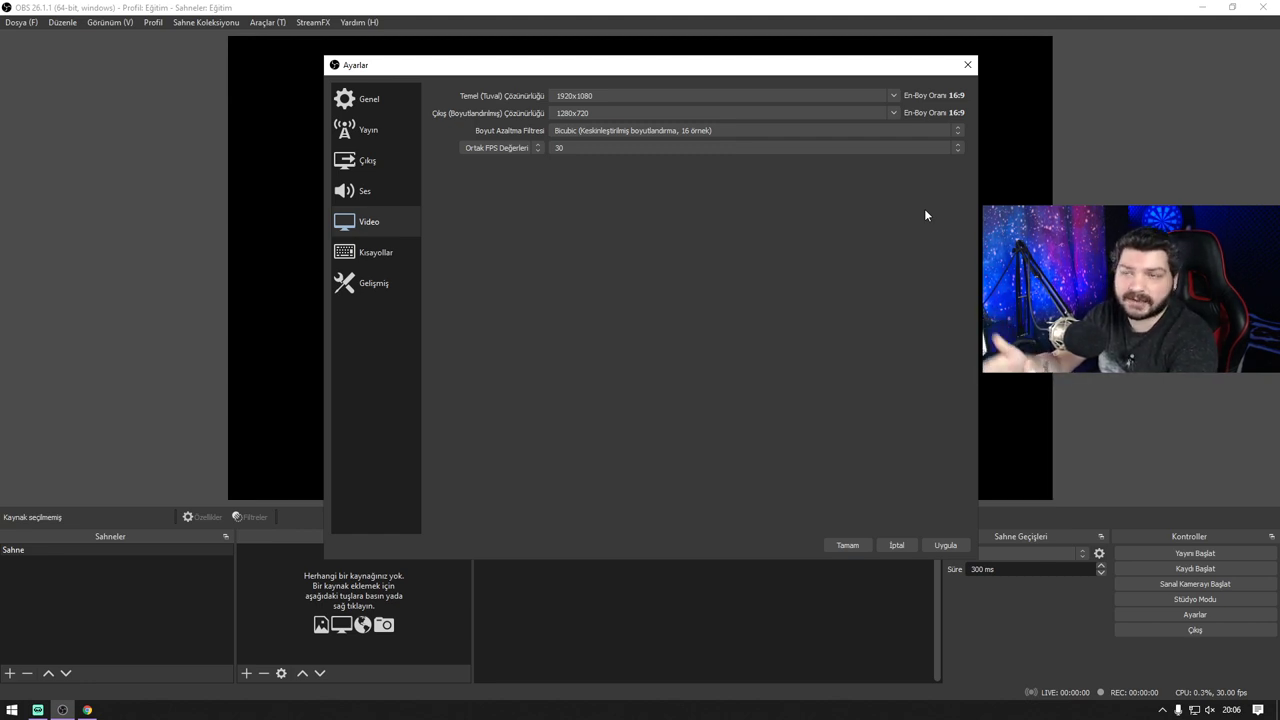
Try the Lanczos (36 samples) downscale filter and return the filter to Bicubic (16 samples)
{"action": "left_click", "coordinate": [809, 133]}
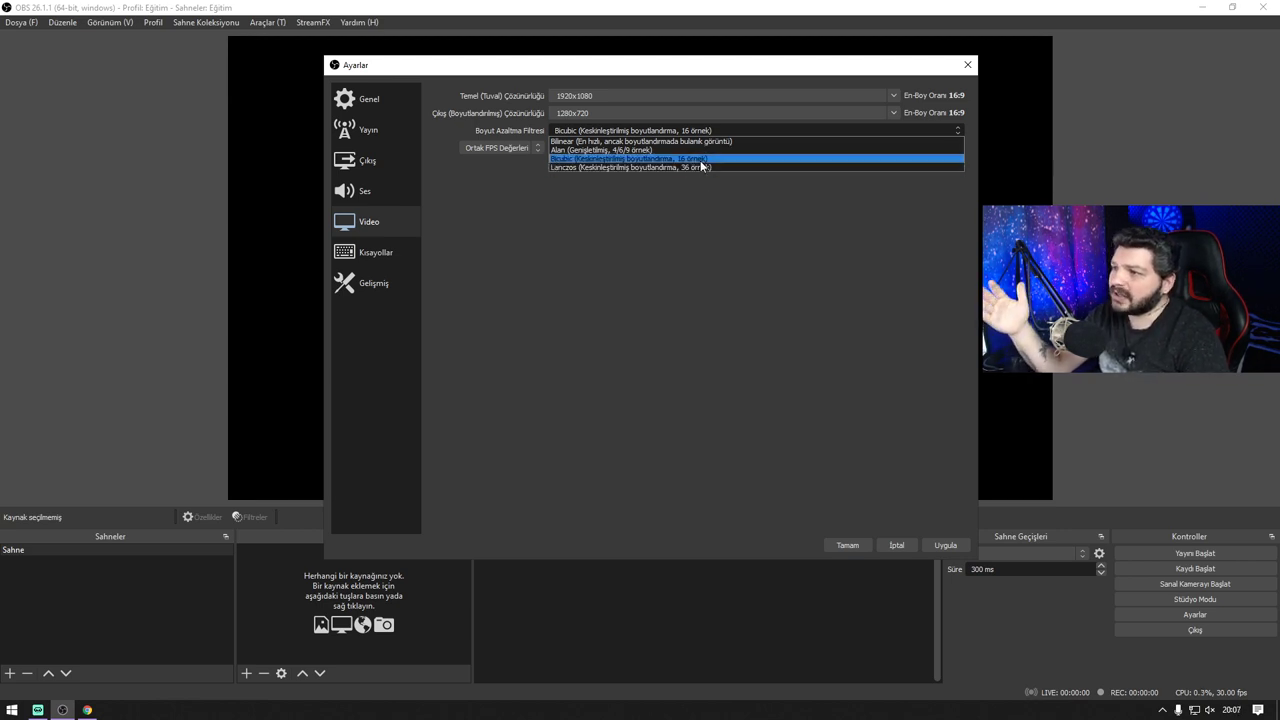
{"action": "left_click", "coordinate": [700, 159]}
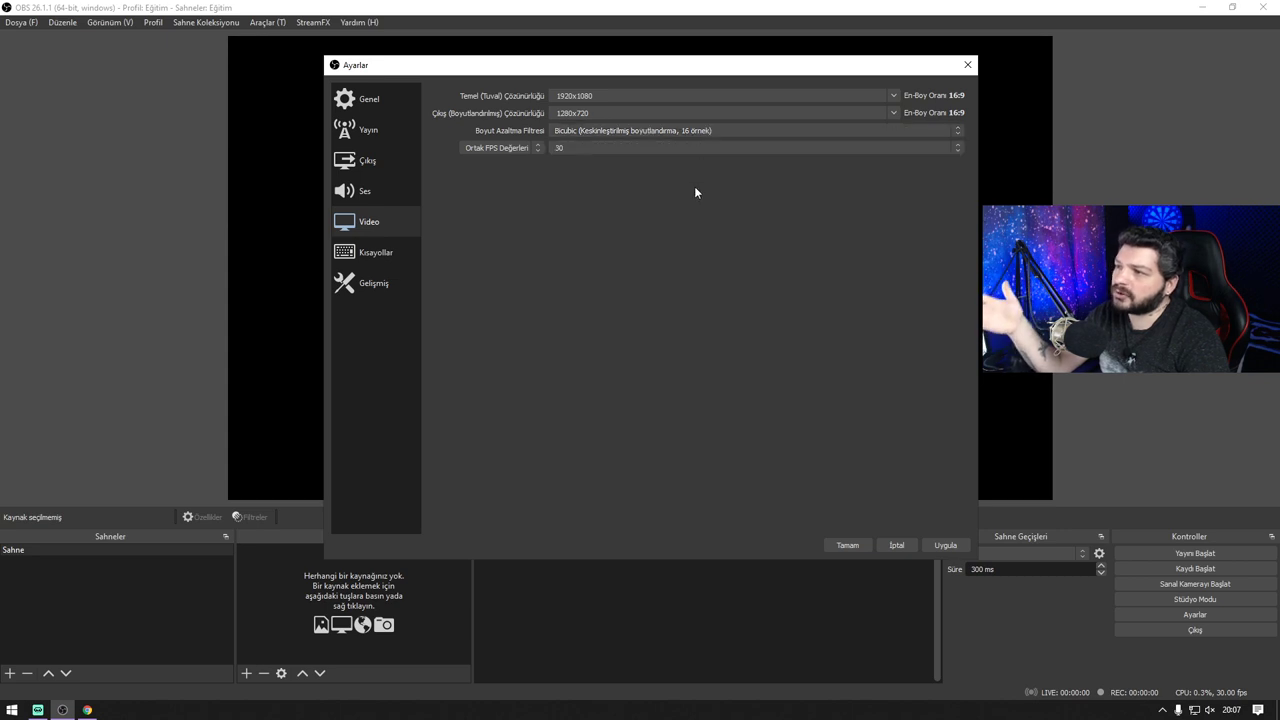
{"action": "left_click", "coordinate": [706, 131]}
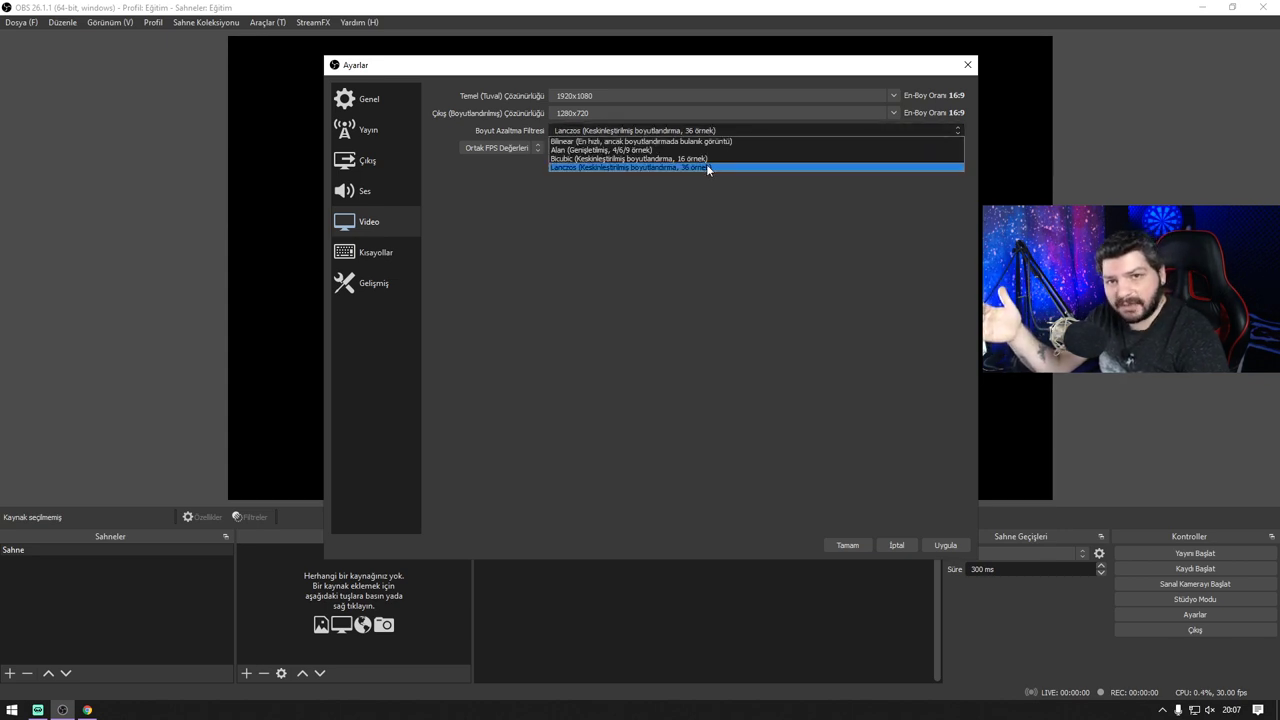
{"action": "left_click", "coordinate": [706, 167]}
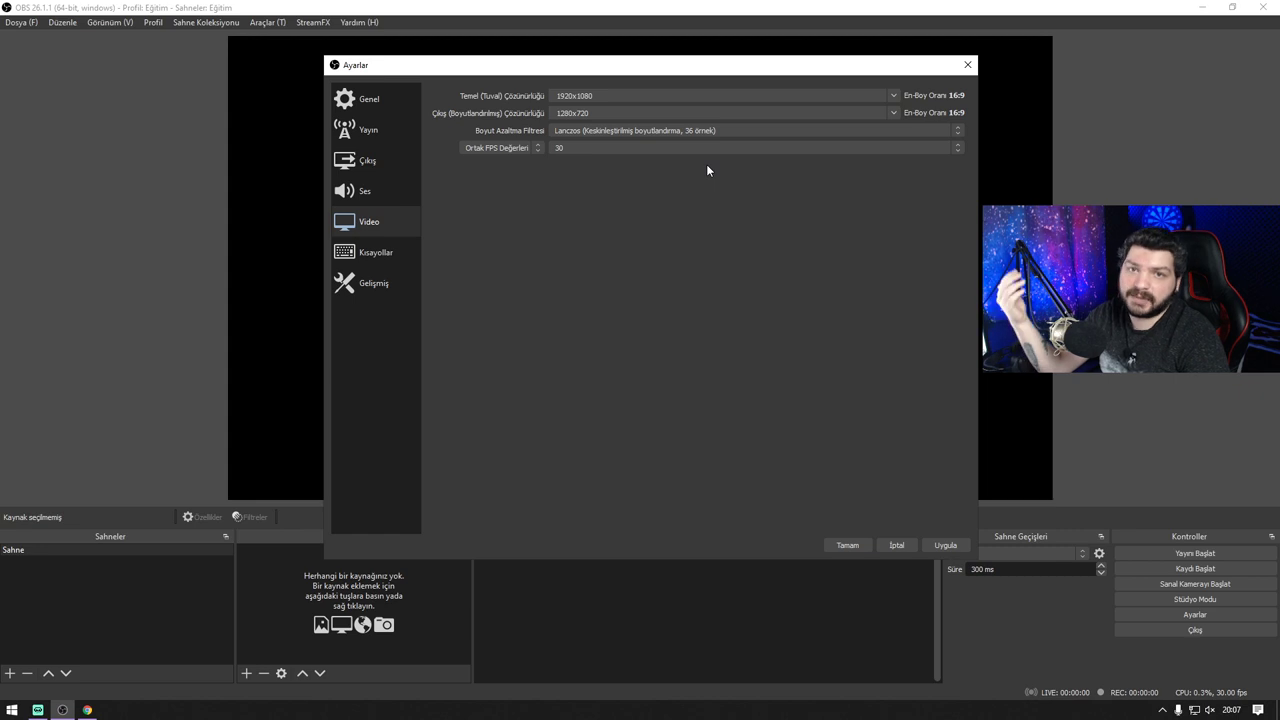
{"action": "left_click", "coordinate": [706, 131]}
{"action": "left_click", "coordinate": [703, 158]}
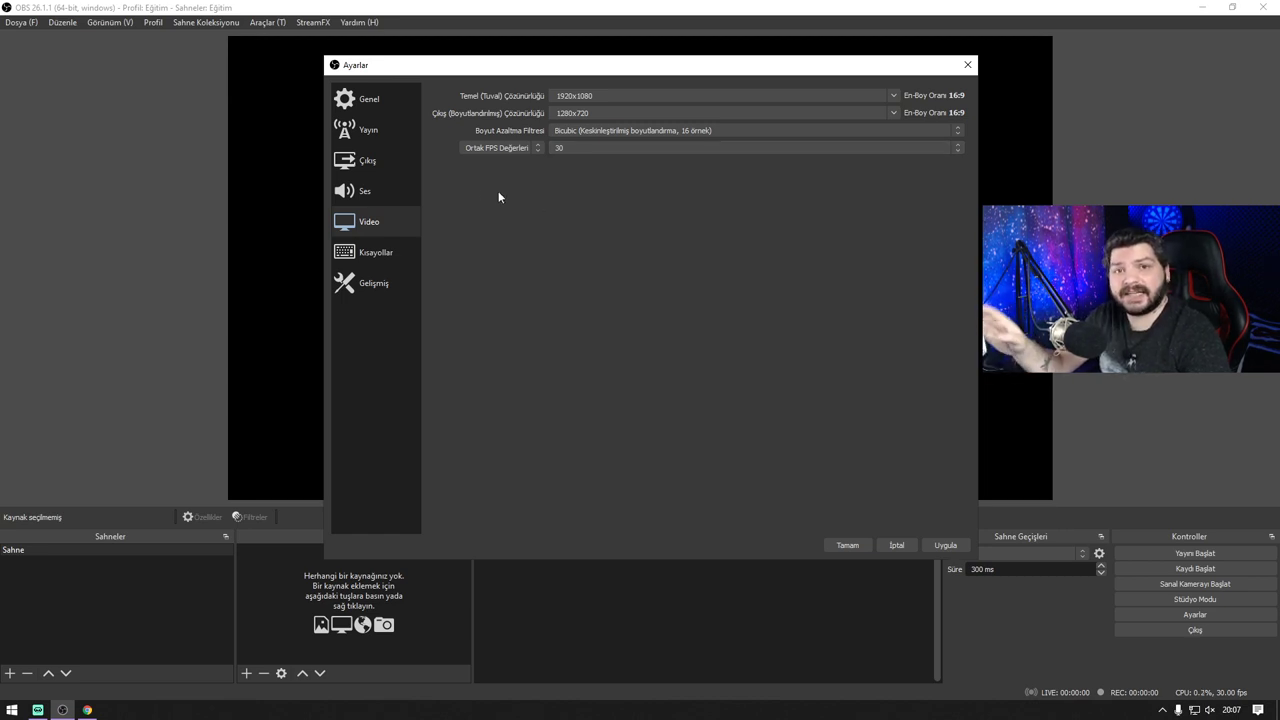
Open the output settings of the streaming profile
{"action": "left_click", "coordinate": [381, 170]}
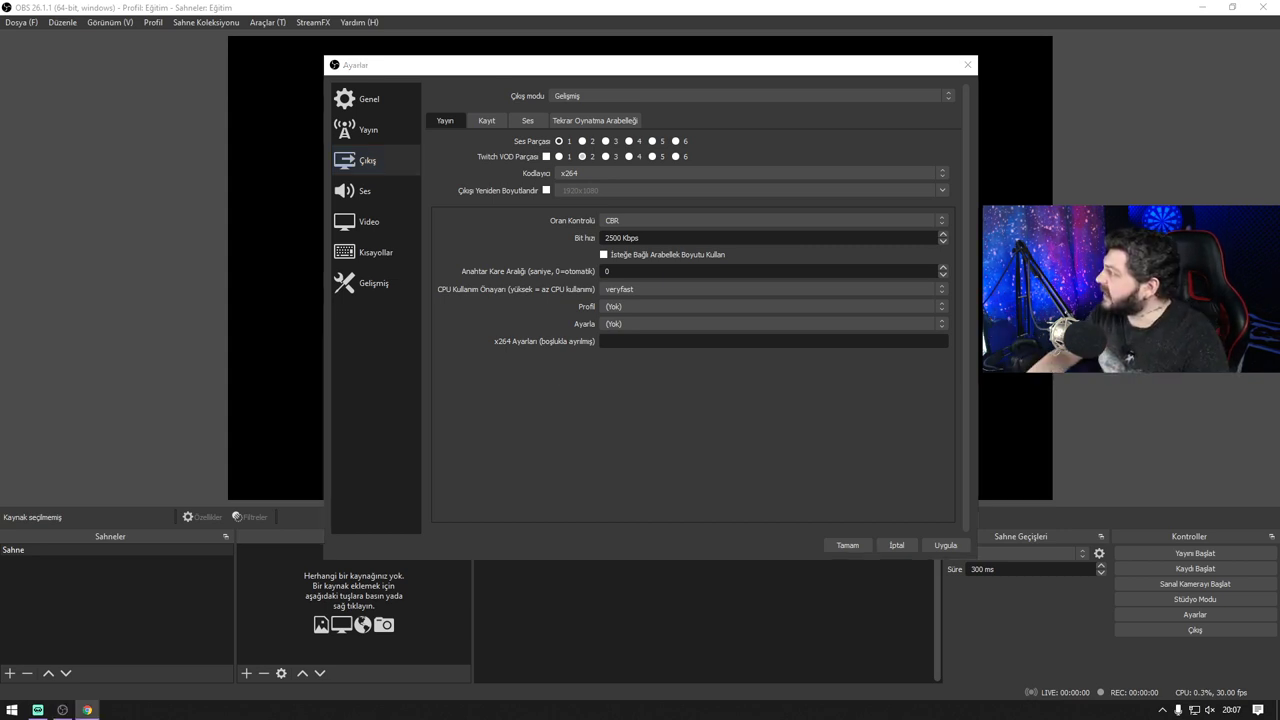
Switch to Chrome, run an internet speed test on speedtest.net and check the upload speed
{"action": "left_click", "coordinate": [87, 710]}
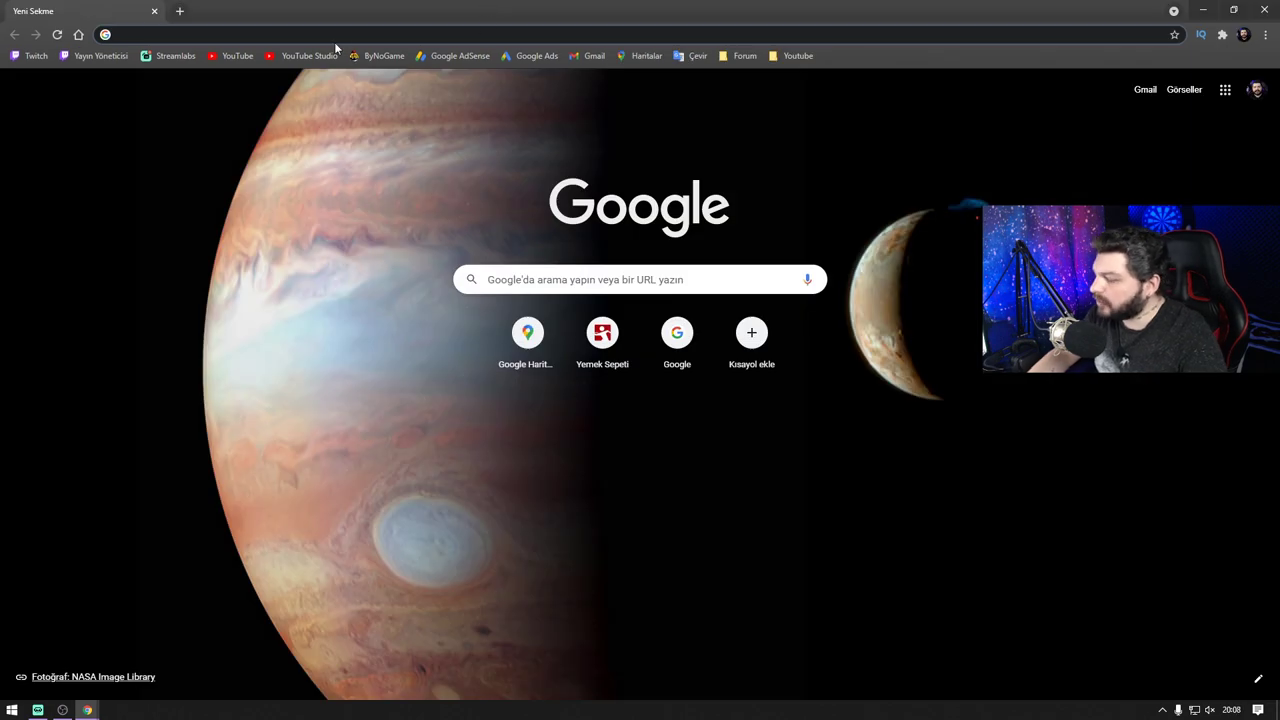
{"action": "type", "text": "speedtest.net"}
{"action": "key", "text": "Return"}
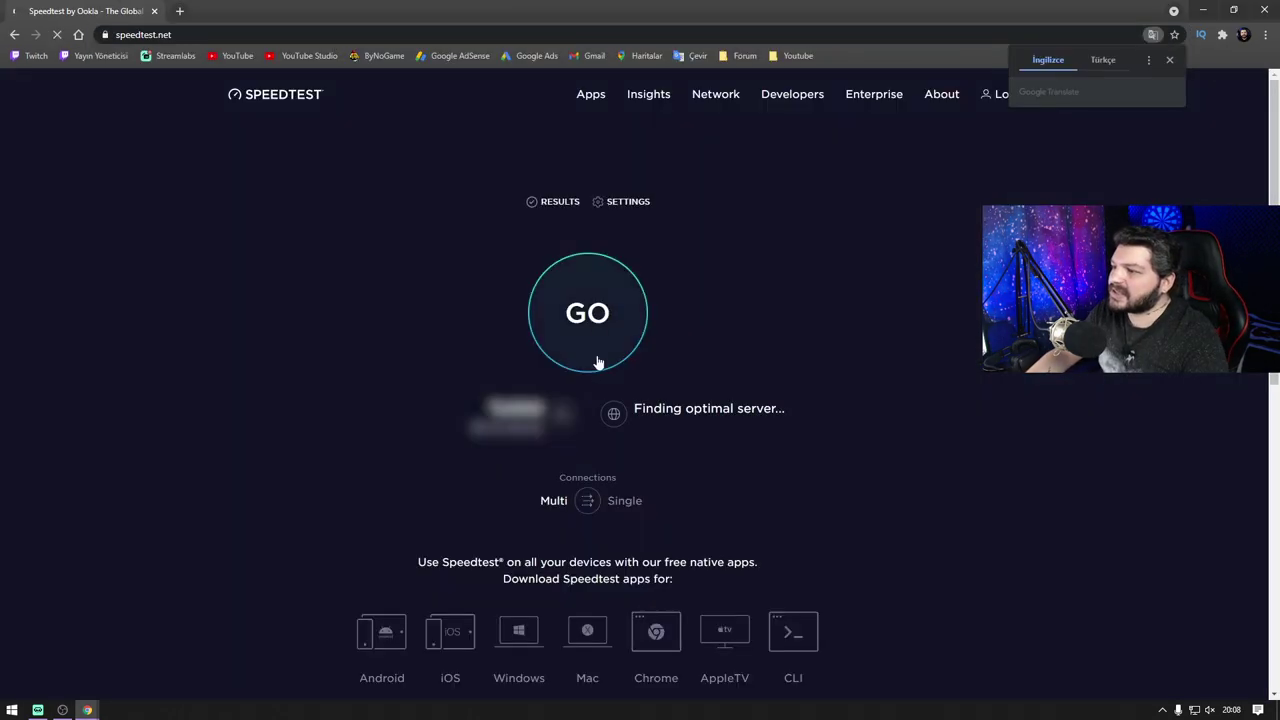
{"action": "left_click", "coordinate": [596, 329]}
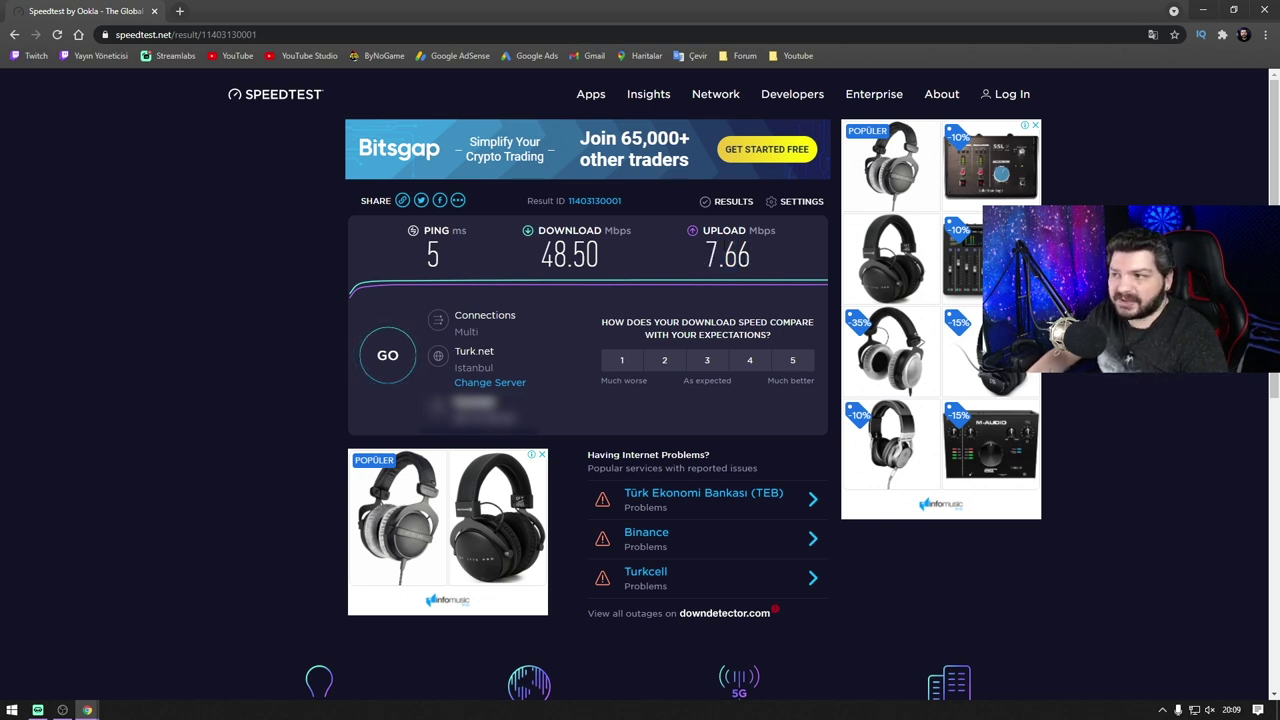
{"action": "left_click_drag", "start_coordinate": [694, 264], "coordinate": [751, 262]}
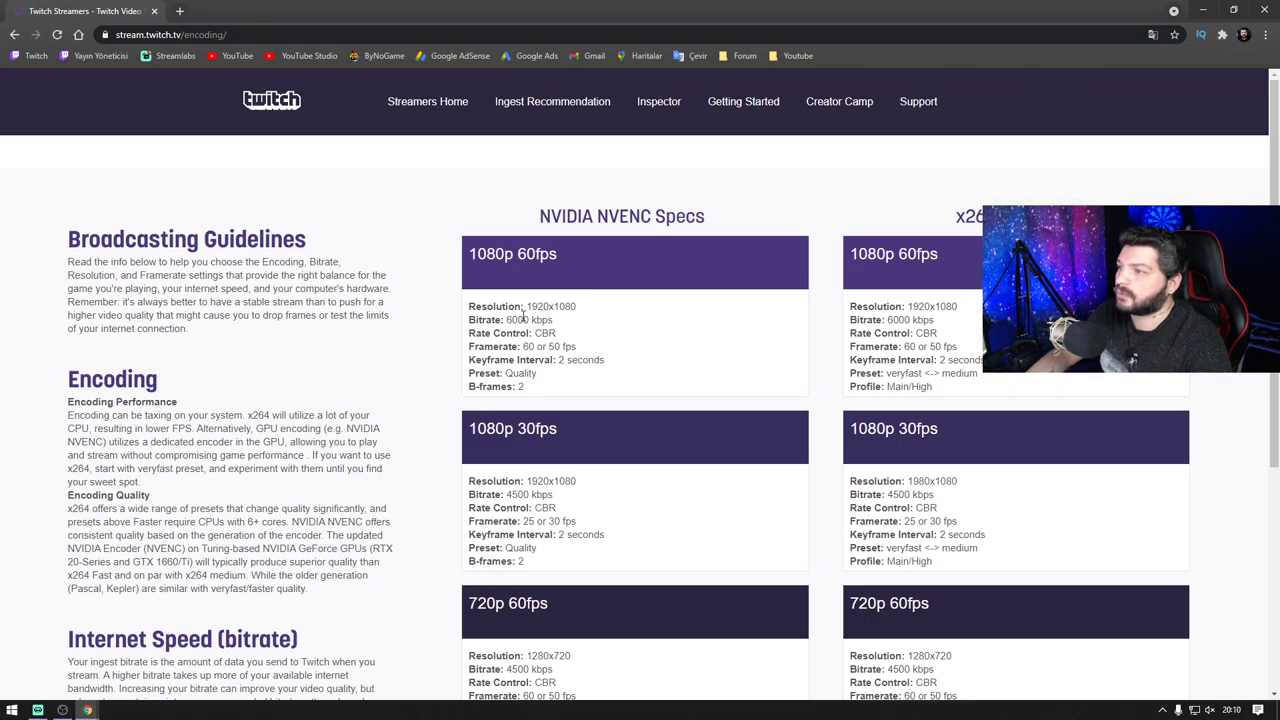
Compare the NVIDIA NVENC and x264 columns of Twitch's broadcasting guidelines and examine the x264 specs for 1080p 60fps
{"action": "left_click_drag", "start_coordinate": [952, 216], "coordinate": [1005, 203]}
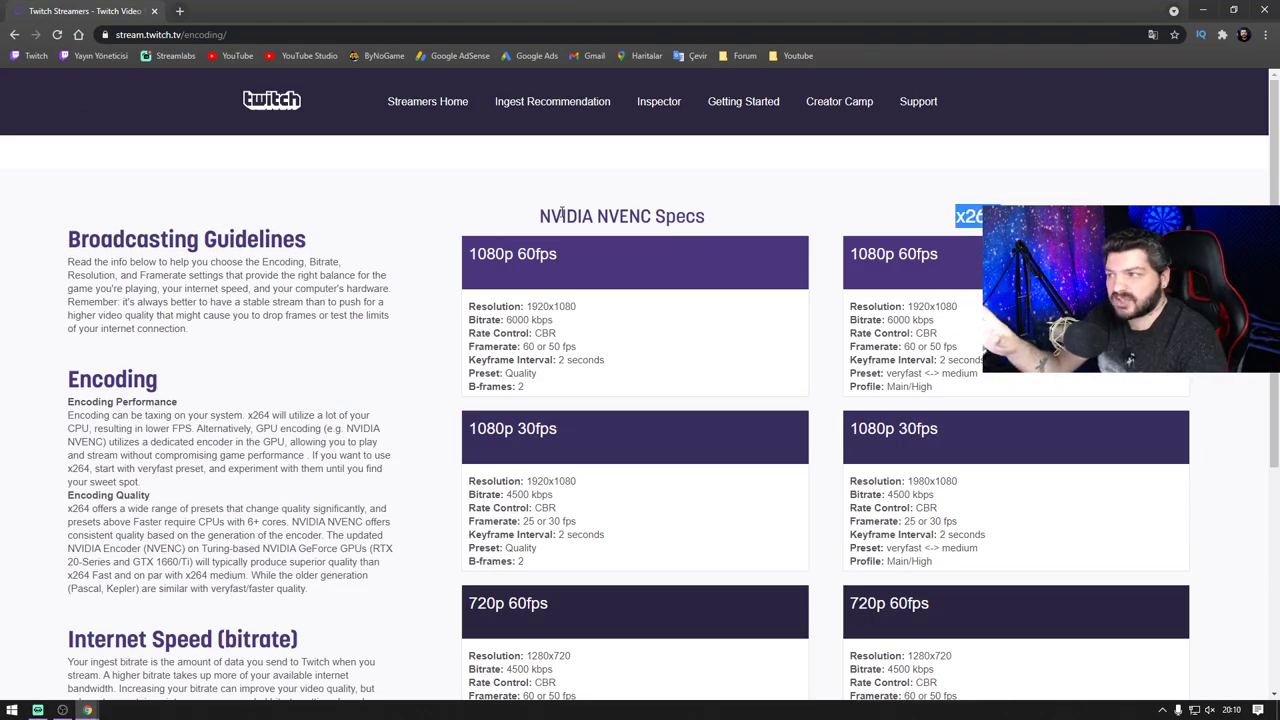
{"action": "left_click_drag", "start_coordinate": [540, 216], "coordinate": [652, 216]}
{"action": "left_click", "coordinate": [684, 217]}
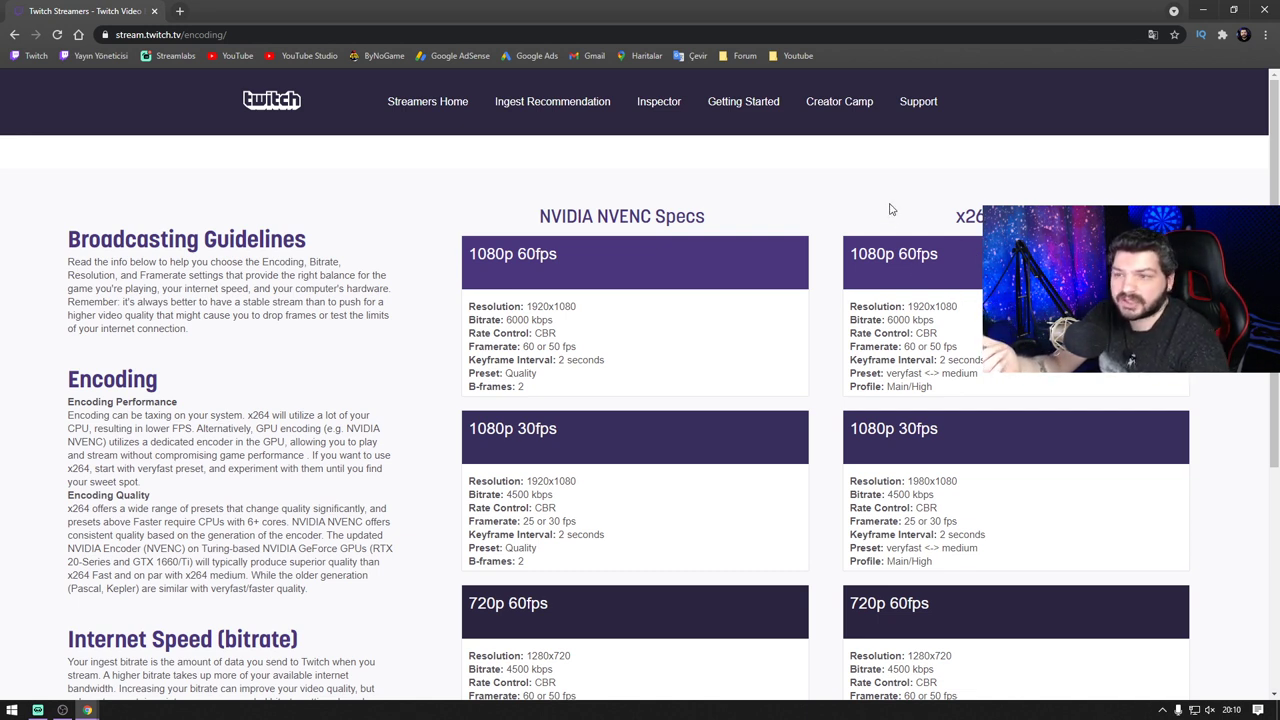
{"action": "left_click_drag", "start_coordinate": [957, 215], "coordinate": [1044, 217]}
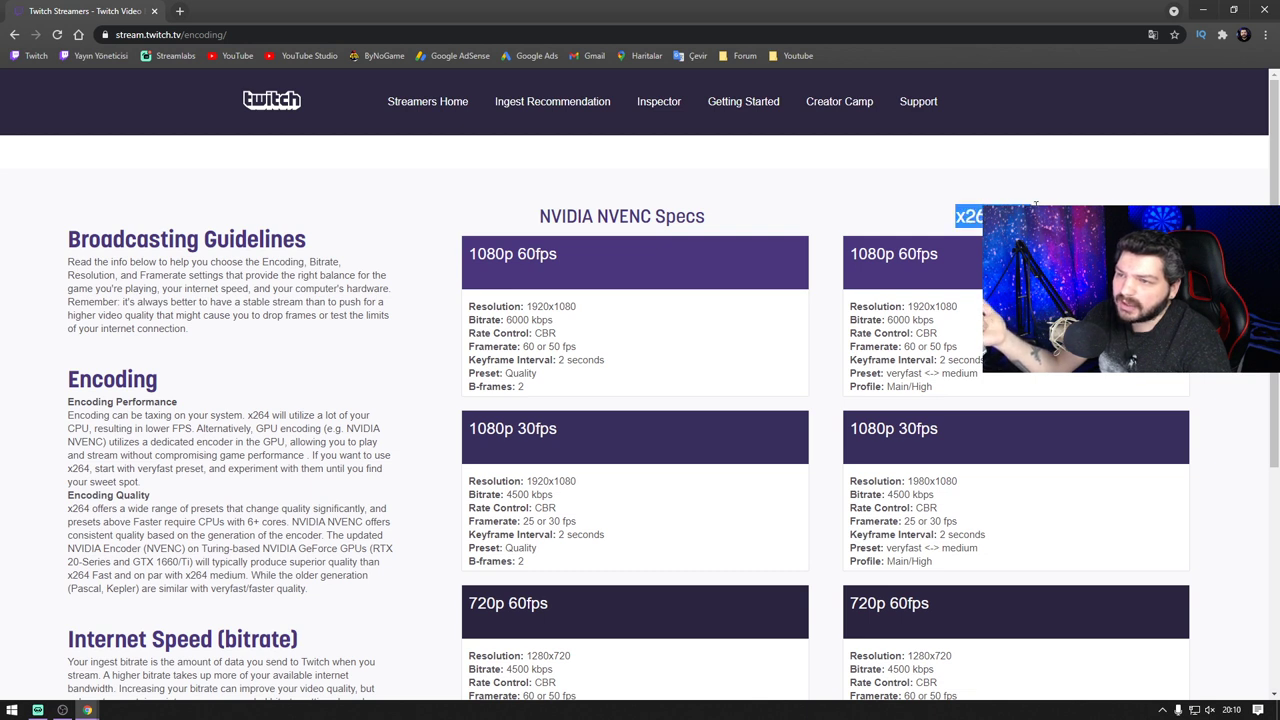
{"action": "left_click_drag", "start_coordinate": [907, 306], "coordinate": [960, 303]}
{"action": "left_click", "coordinate": [930, 308]}
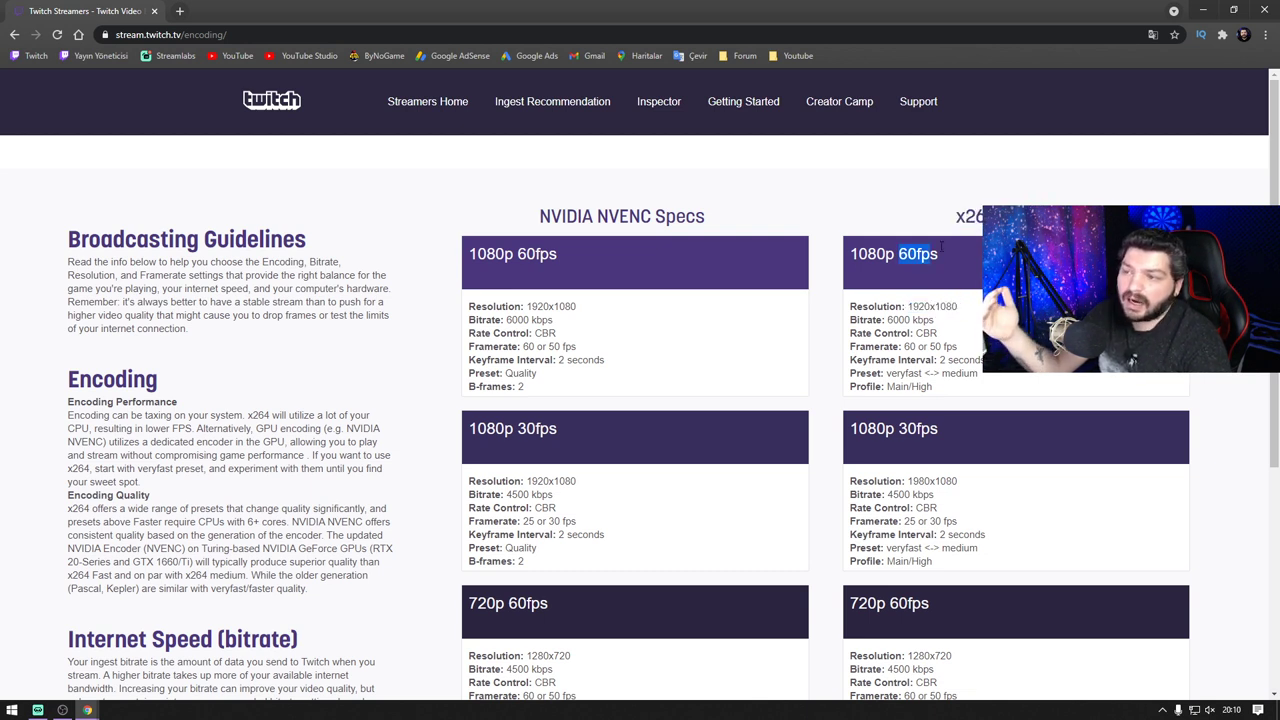
{"action": "left_click_drag", "start_coordinate": [889, 319], "coordinate": [940, 306]}
{"action": "left_click", "coordinate": [908, 320]}
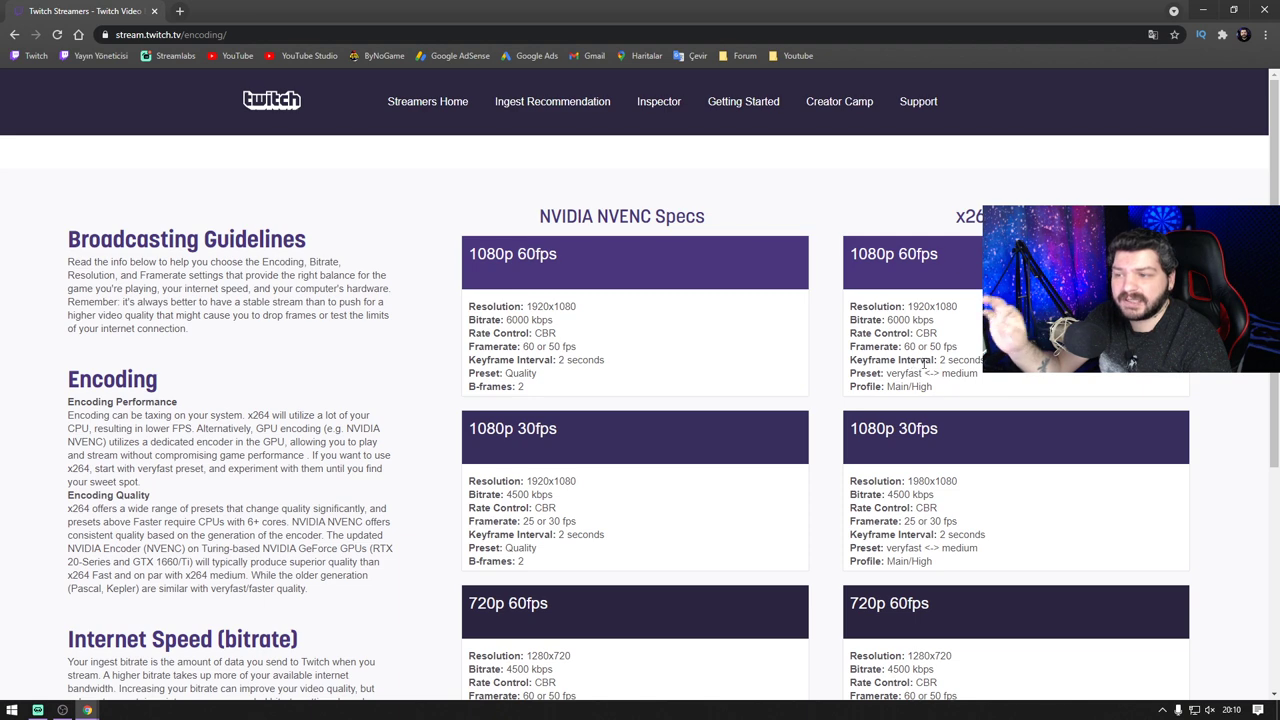
{"action": "left_click_drag", "start_coordinate": [944, 360], "coordinate": [978, 360]}
{"action": "left_click", "coordinate": [960, 358]}
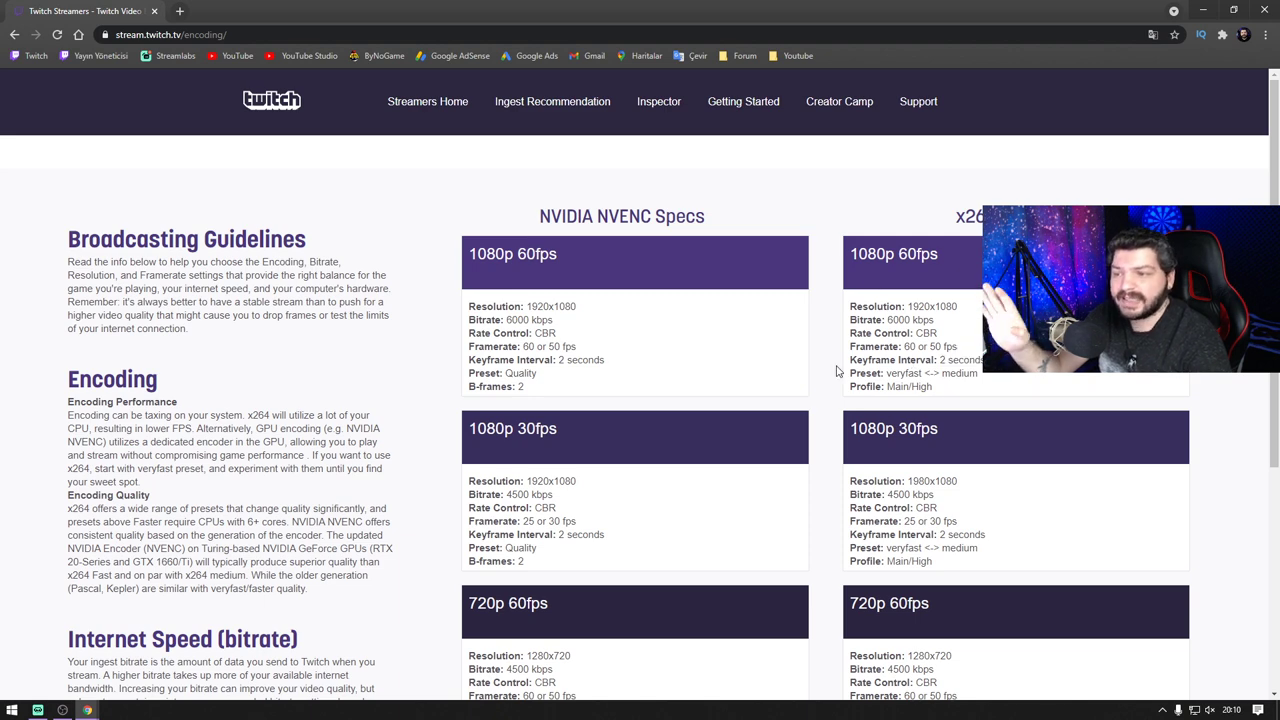
Examine the recommended bitrate for 720p 30fps in the x264 specs of Twitch's guidelines
{"action": "scroll", "coordinate": [835, 343], "scroll_direction": "down", "scroll_amount": 1}
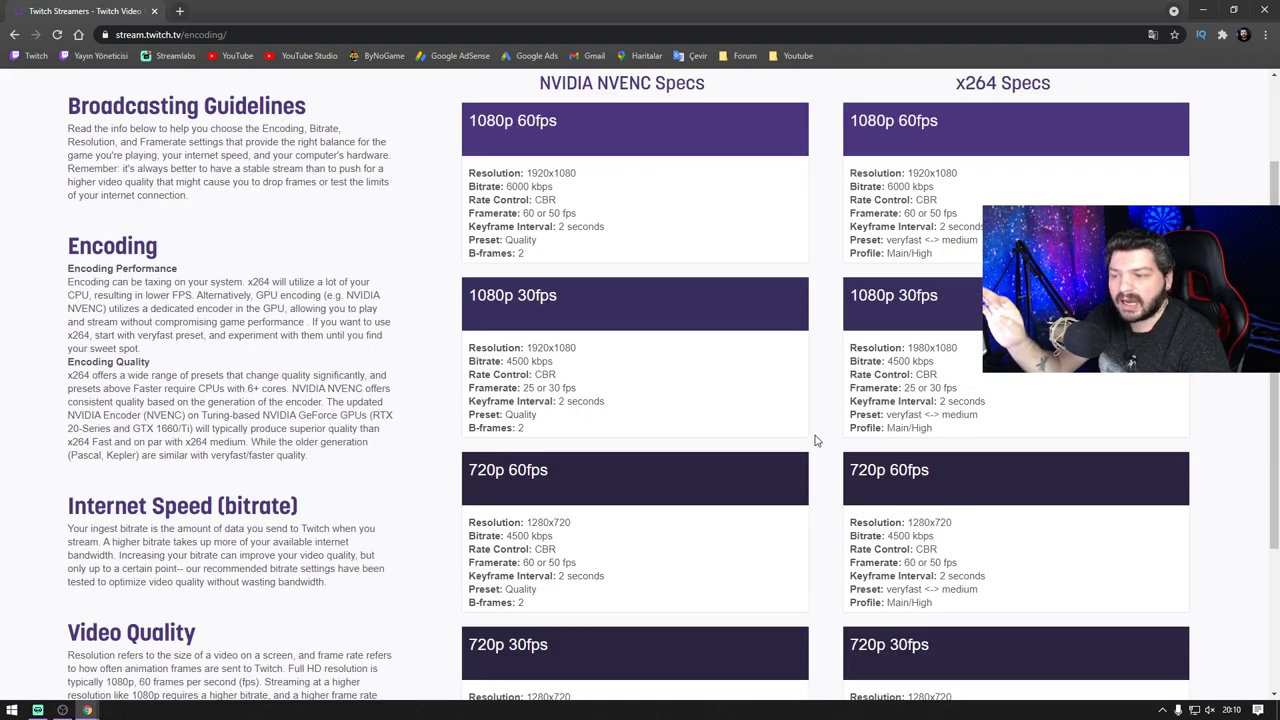
{"action": "scroll", "coordinate": [890, 414], "scroll_direction": "down", "scroll_amount": 1}
{"action": "scroll", "coordinate": [890, 414], "scroll_direction": "down", "scroll_amount": 1}
{"action": "left_click_drag", "start_coordinate": [849, 445], "coordinate": [930, 446]}
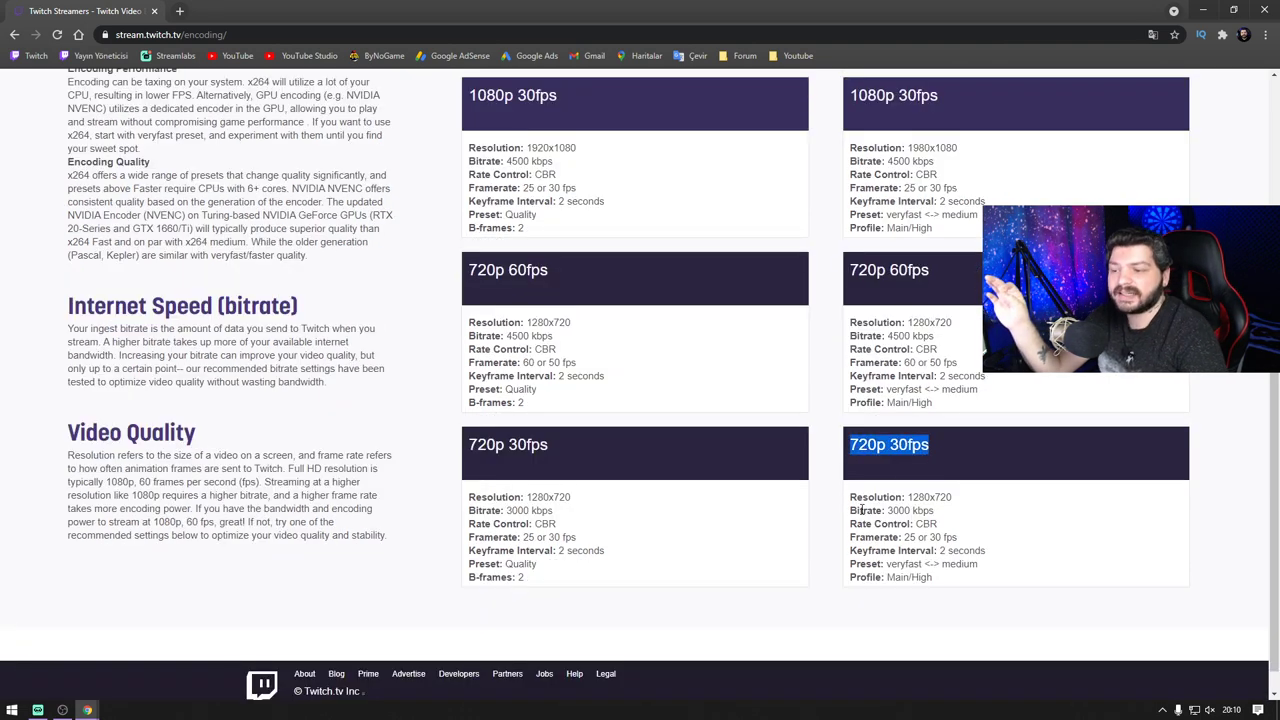
{"action": "left_click_drag", "start_coordinate": [887, 511], "coordinate": [934, 511]}
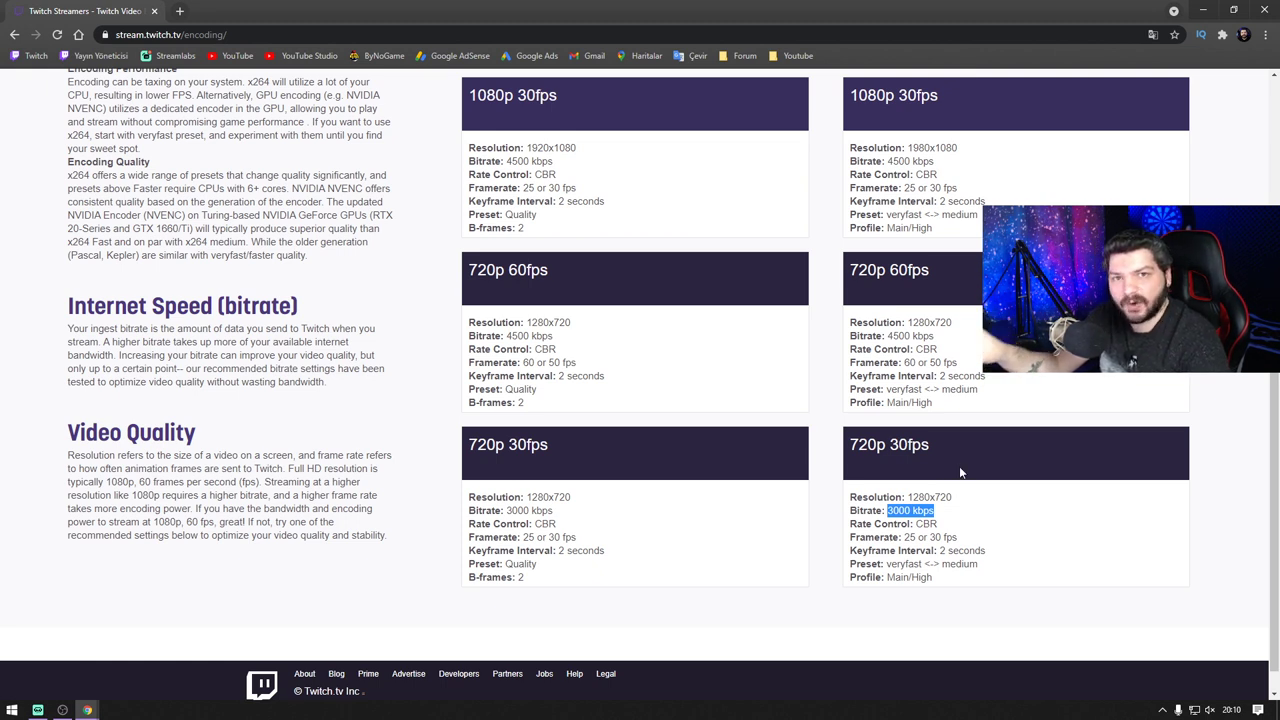
{"action": "left_click_drag", "start_coordinate": [851, 445], "coordinate": [910, 445]}
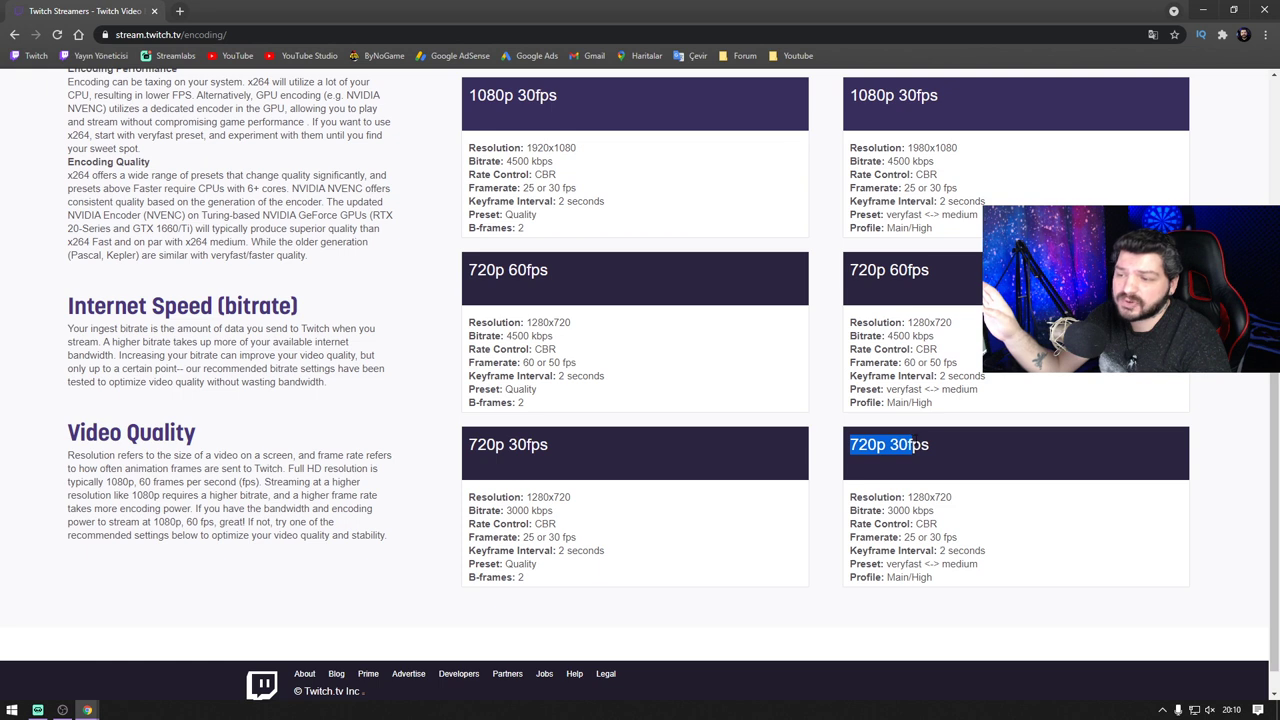
{"action": "left_click", "coordinate": [938, 445]}
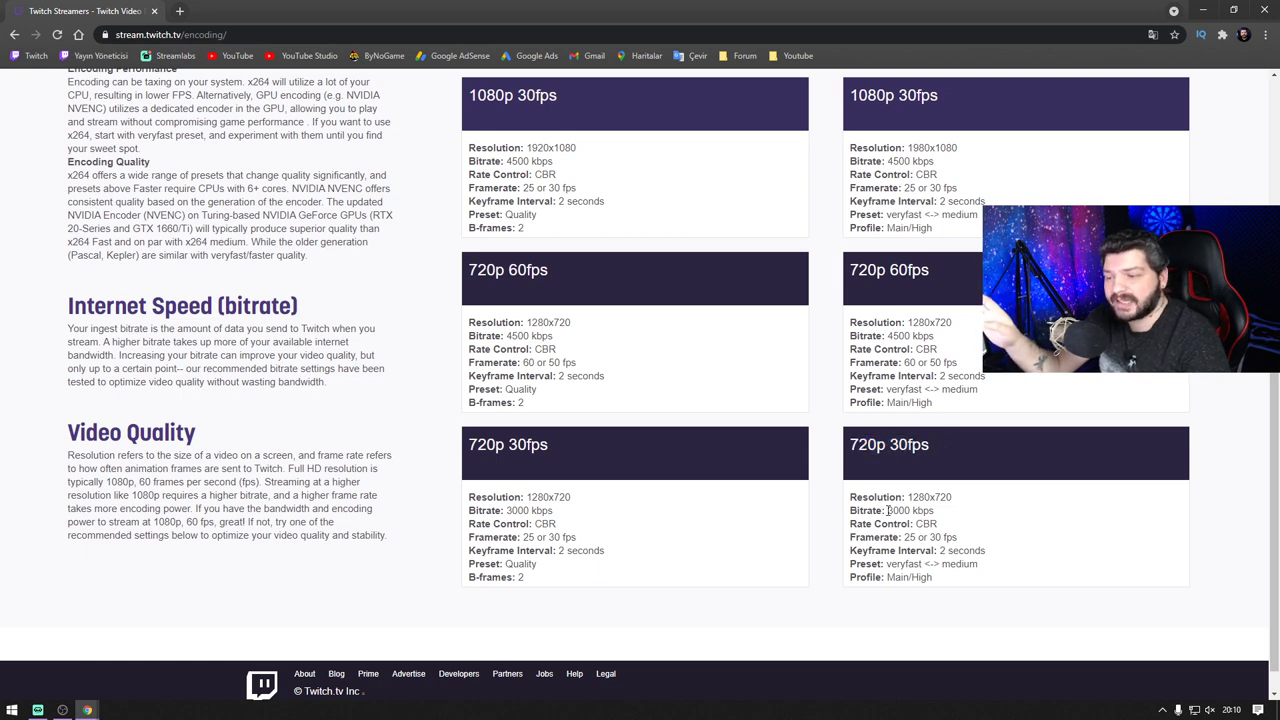
{"action": "left_click_drag", "start_coordinate": [888, 510], "coordinate": [898, 510]}
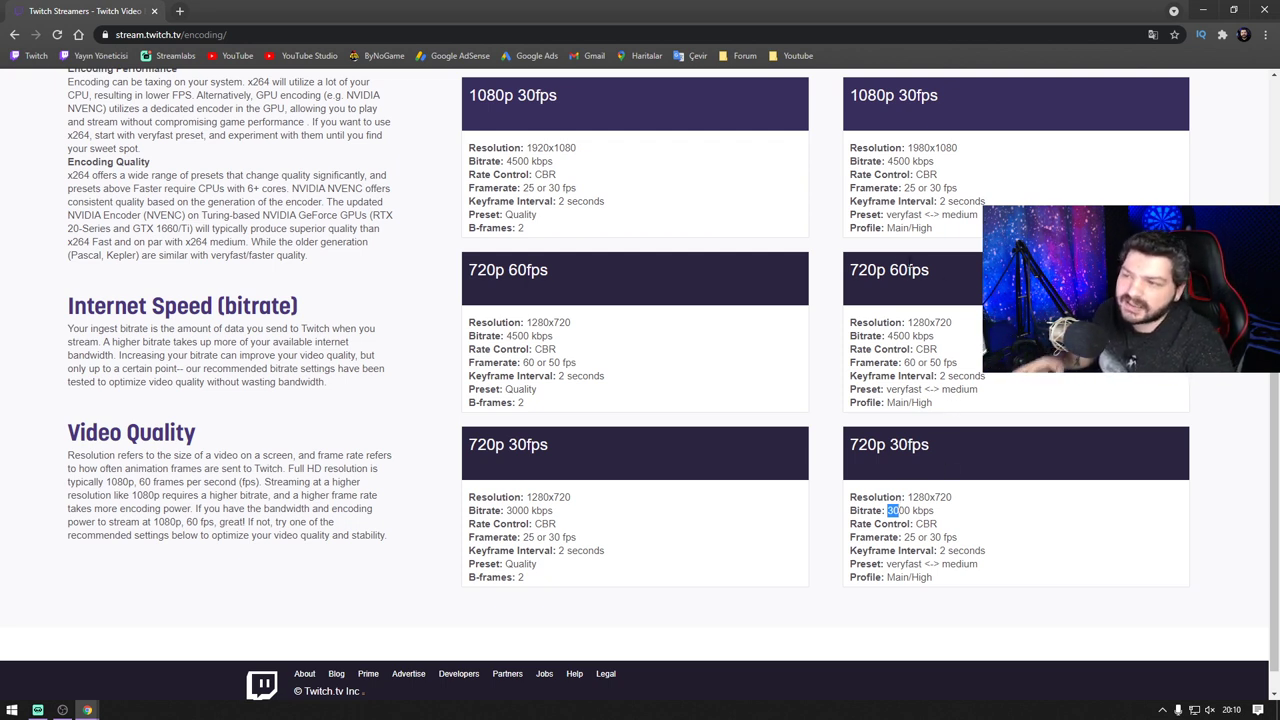
Examine the 720p 60fps x264 specs, including bitrate, rate control, framerate, keyframe interval, preset and profile
{"action": "left_click_drag", "start_coordinate": [888, 270], "coordinate": [928, 270]}
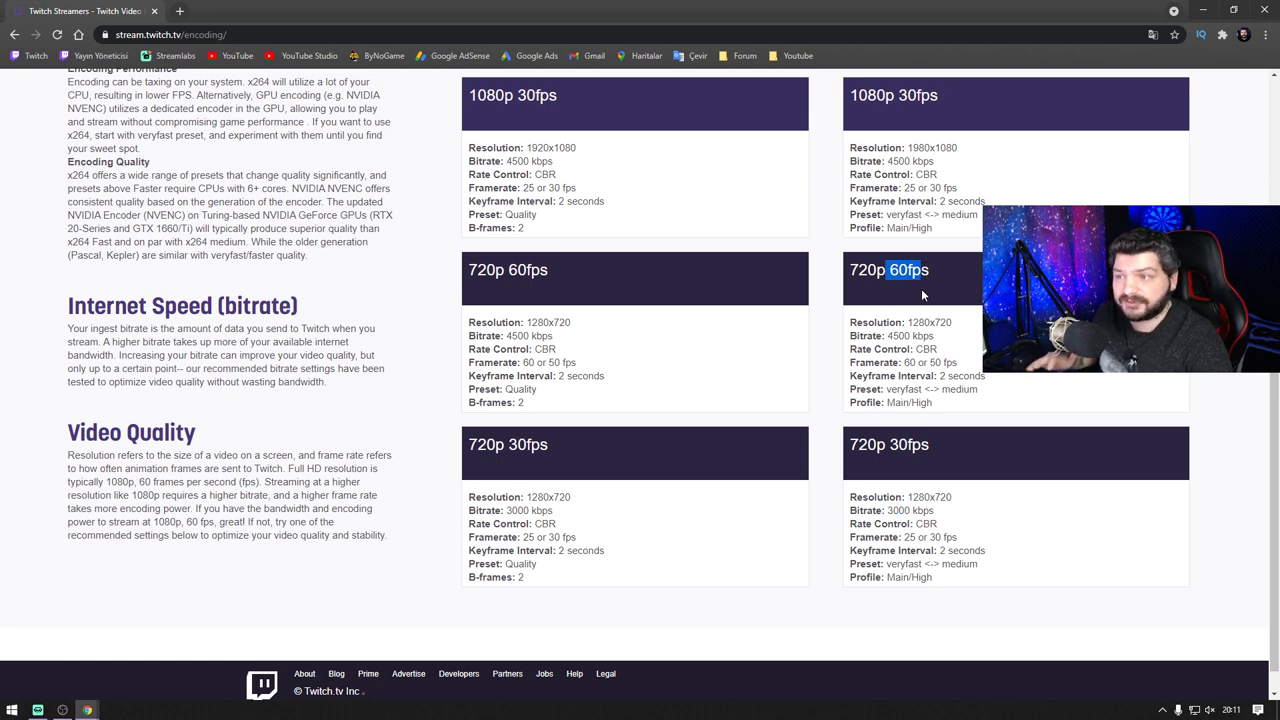
{"action": "double_click", "coordinate": [896, 337]}
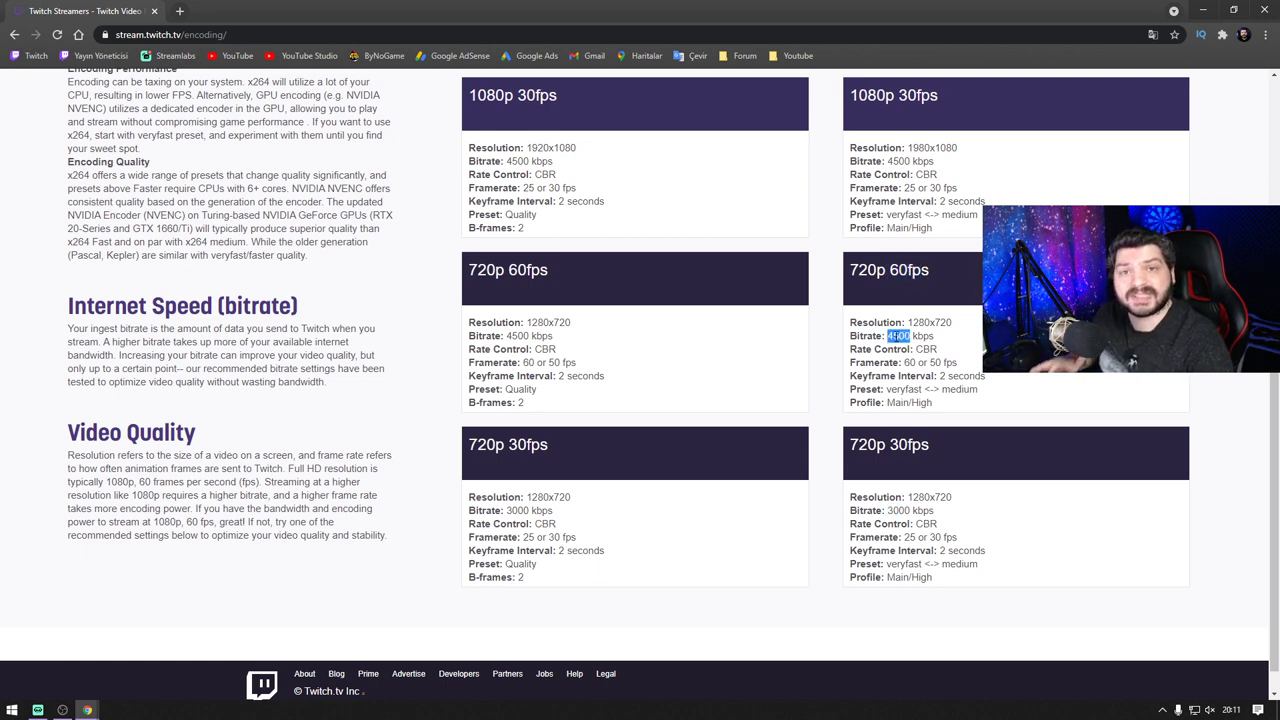
{"action": "double_click", "coordinate": [924, 350]}
{"action": "left_click_drag", "start_coordinate": [905, 364], "coordinate": [964, 368]}
{"action": "left_click", "coordinate": [963, 368]}
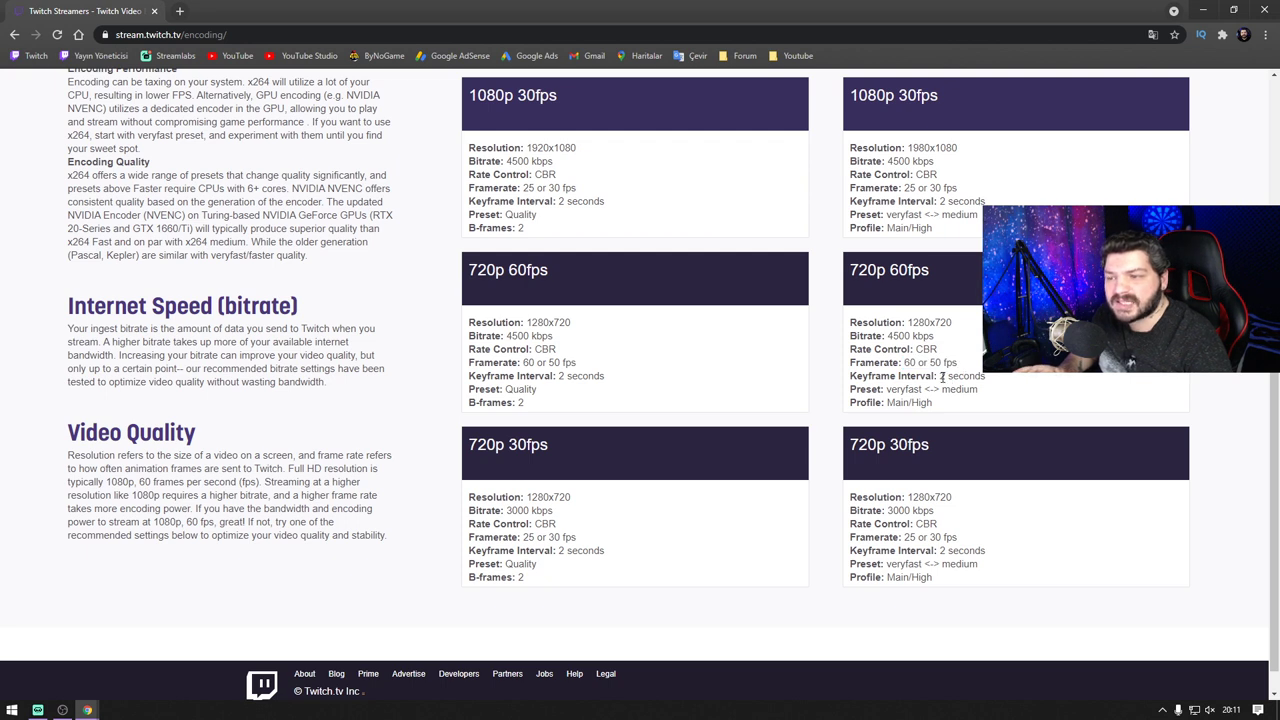
{"action": "left_click_drag", "start_coordinate": [888, 375], "coordinate": [930, 403]}
{"action": "left_click", "coordinate": [948, 376]}
{"action": "left_click", "coordinate": [959, 389]}
{"action": "left_click", "coordinate": [930, 404]}
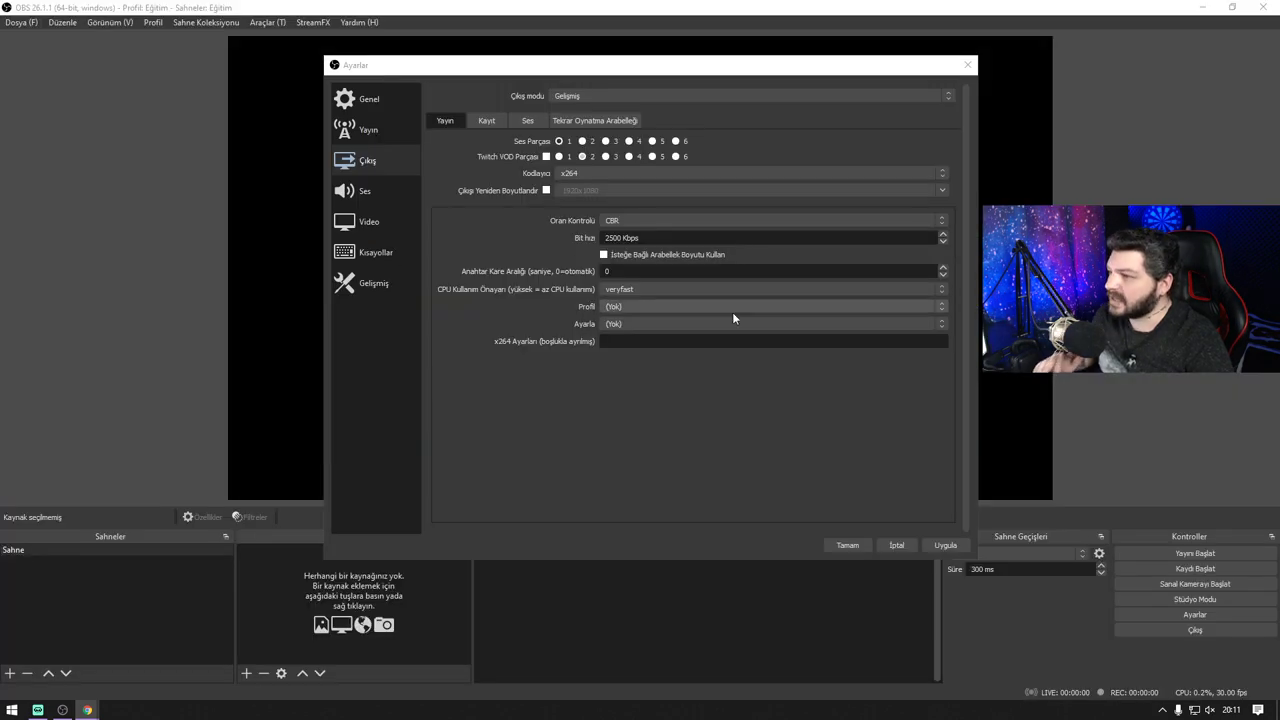
Switch to OBS, configure the x264 stream encoder with a 3000 Kbps bitrate, keyframe interval 2 and main profile, and save the settings
{"action": "key", "text": "alt+Tab"}
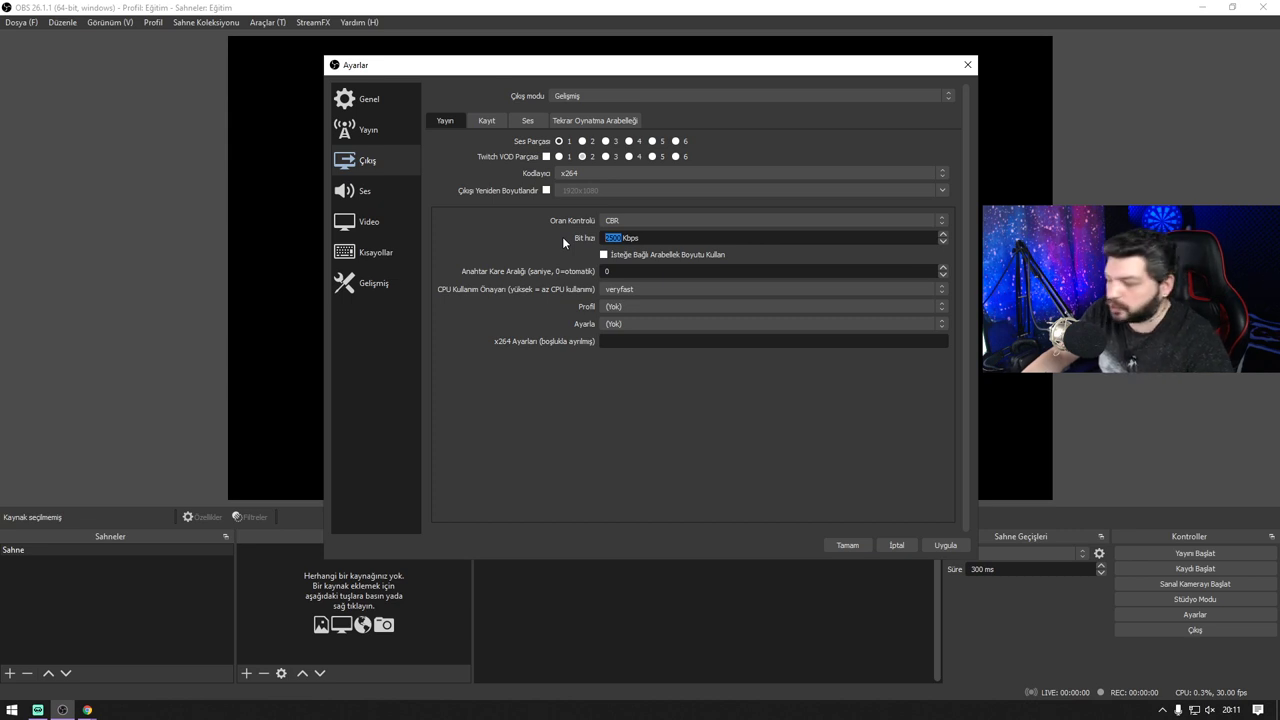
{"action": "type", "text": "3000"}
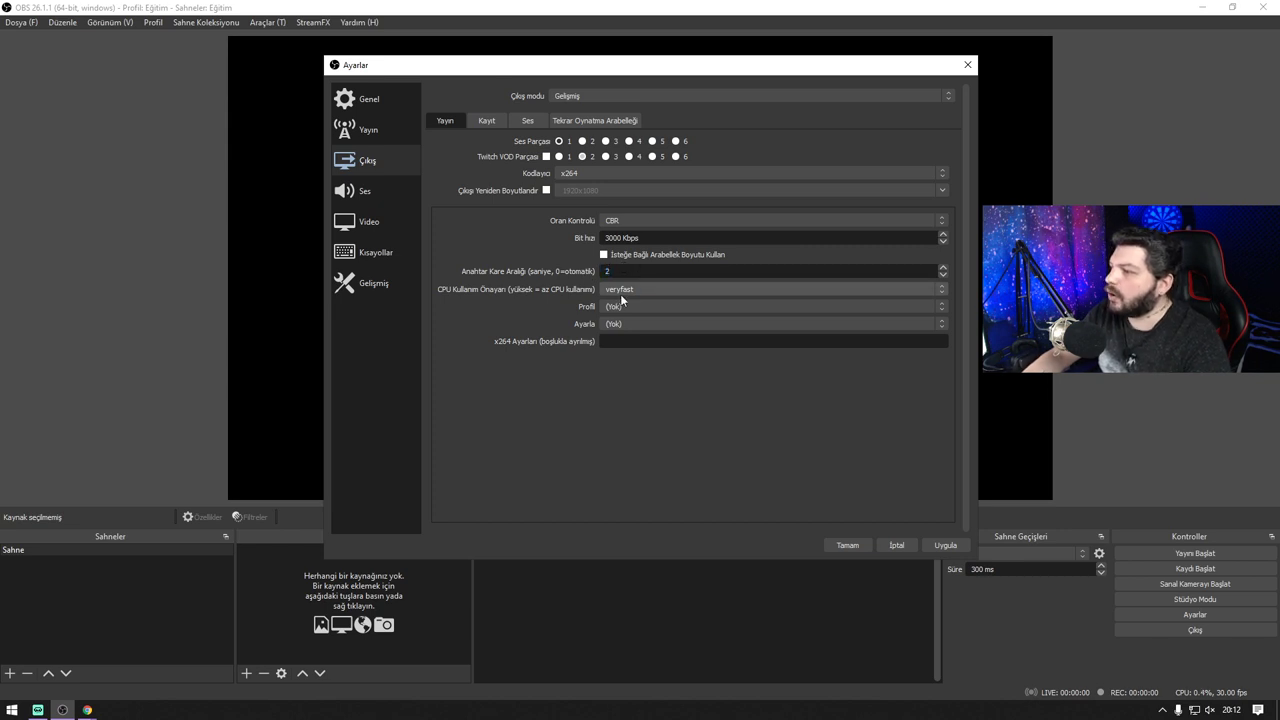
{"action": "left_click", "coordinate": [634, 306]}
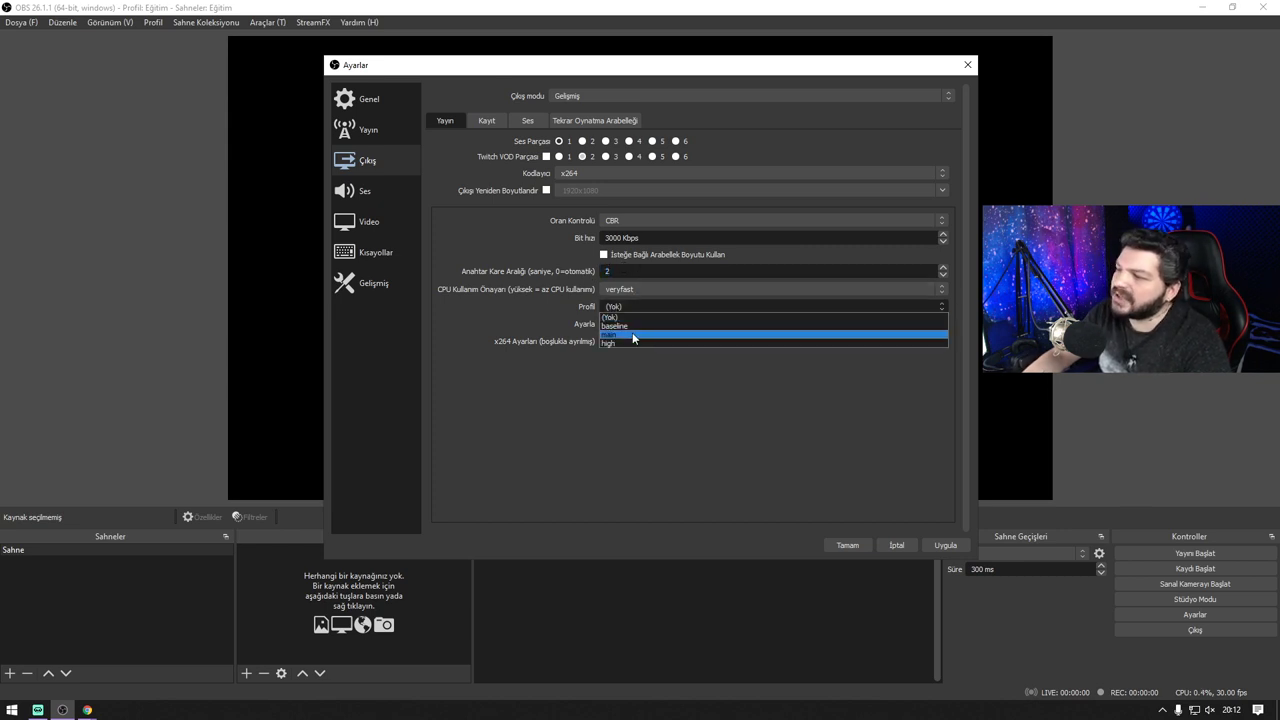
{"action": "left_click", "coordinate": [633, 337]}
{"action": "left_click", "coordinate": [847, 545]}
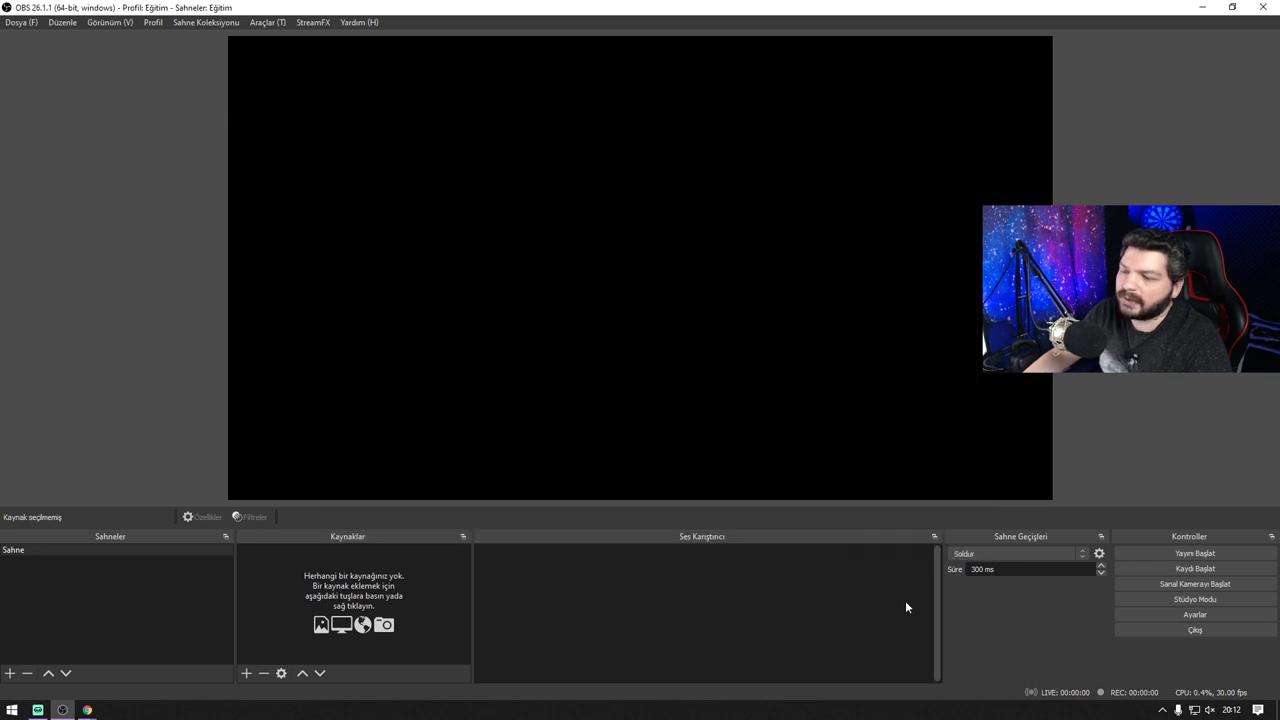
Open the stream settings, view the Twitch account connection login window and cancel it
{"action": "left_click", "coordinate": [1159, 612]}
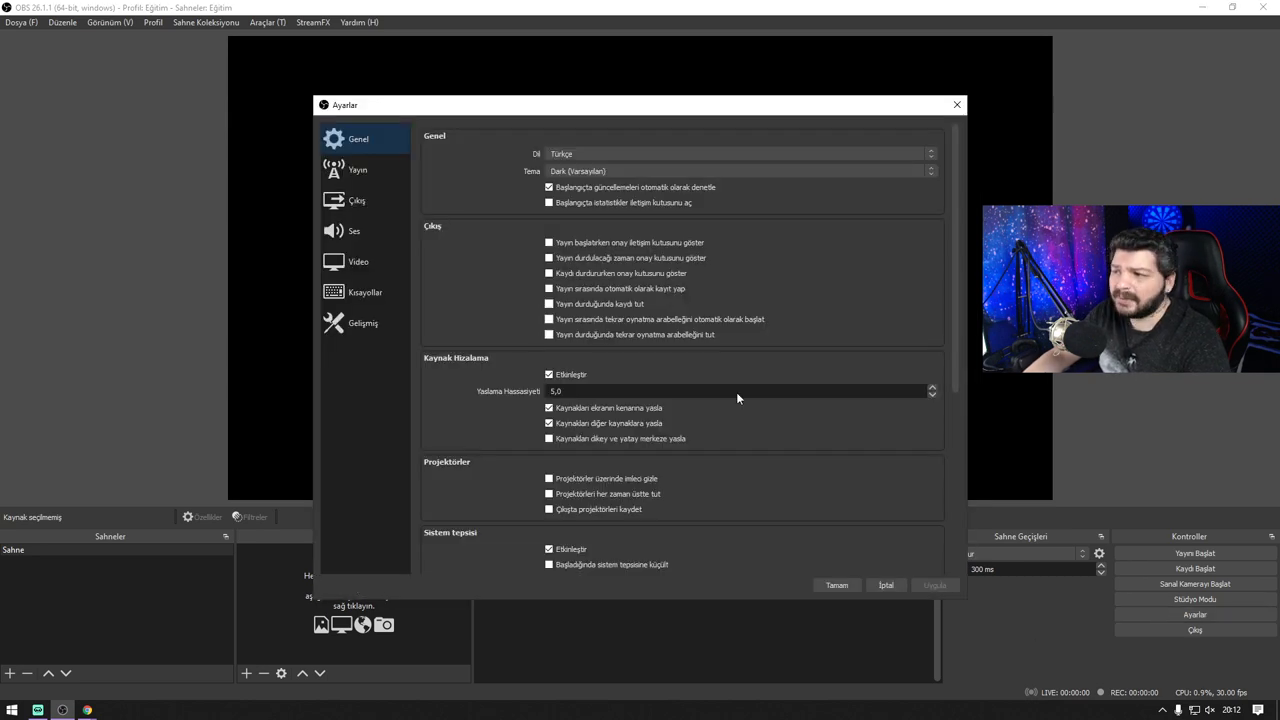
{"action": "left_click", "coordinate": [351, 205]}
{"action": "left_click", "coordinate": [365, 172]}
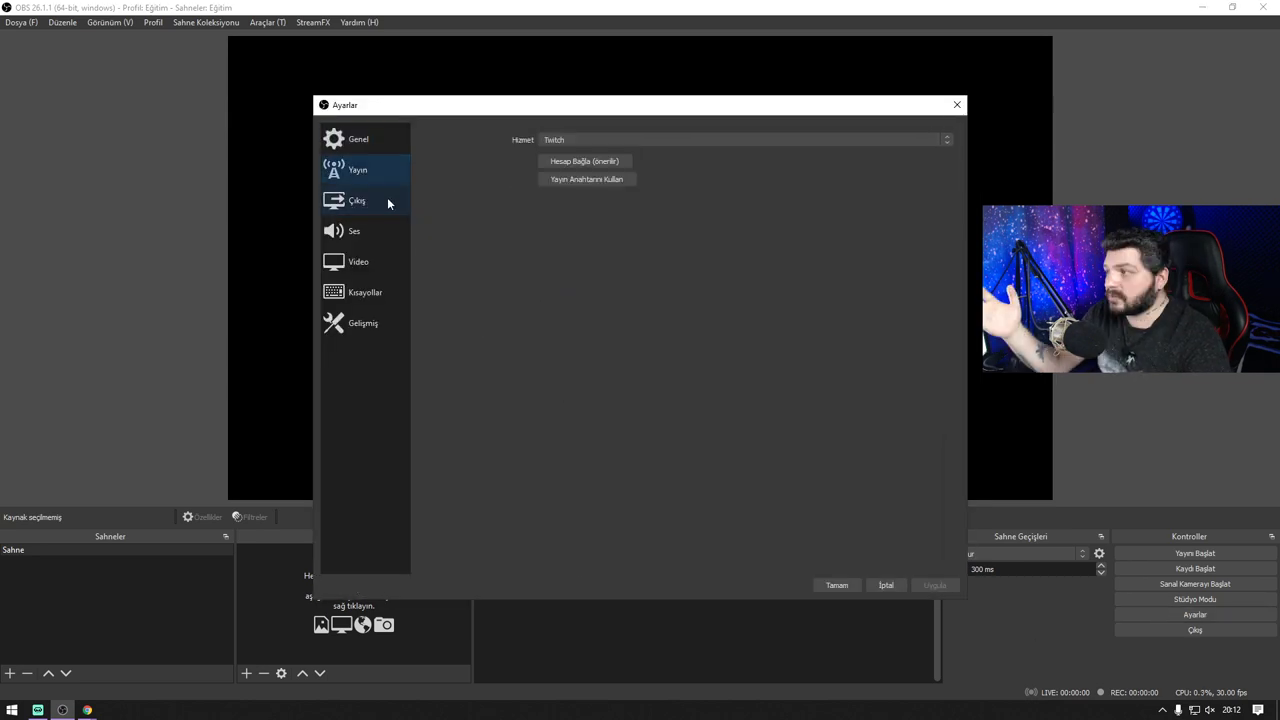
{"action": "left_click", "coordinate": [597, 160]}
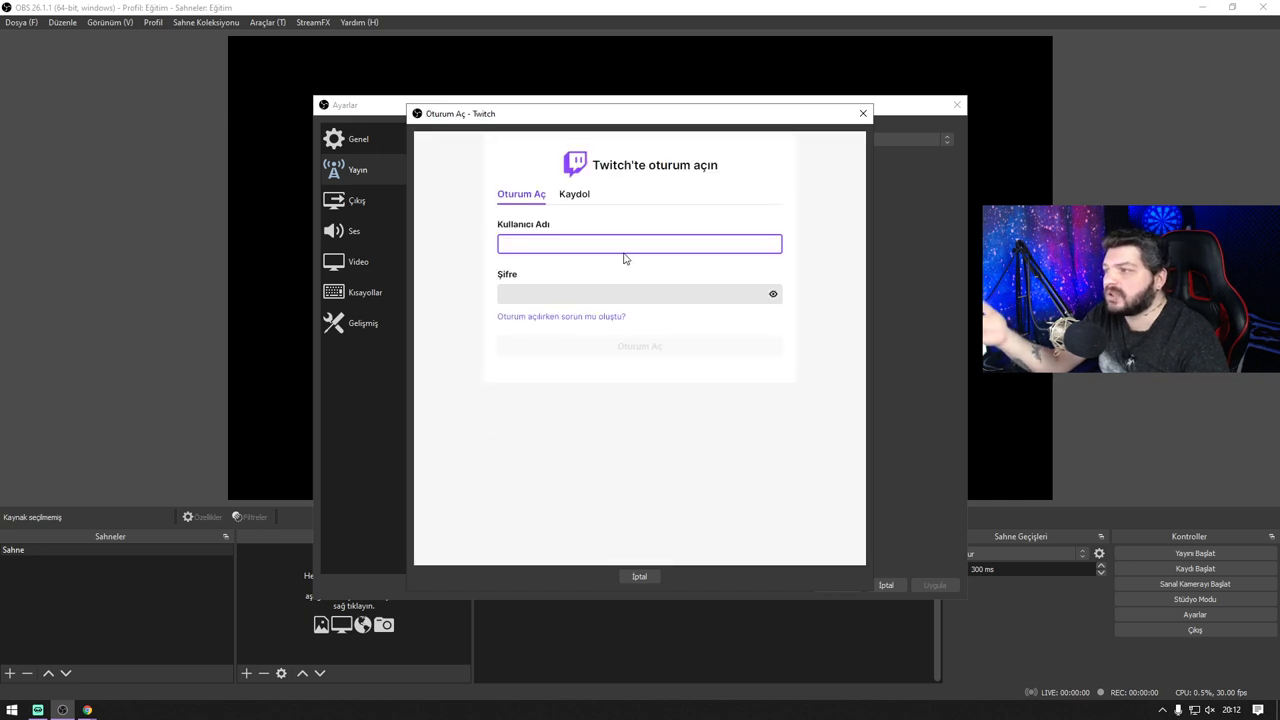
{"action": "left_click", "coordinate": [600, 287]}
{"action": "key", "text": "Escape"}
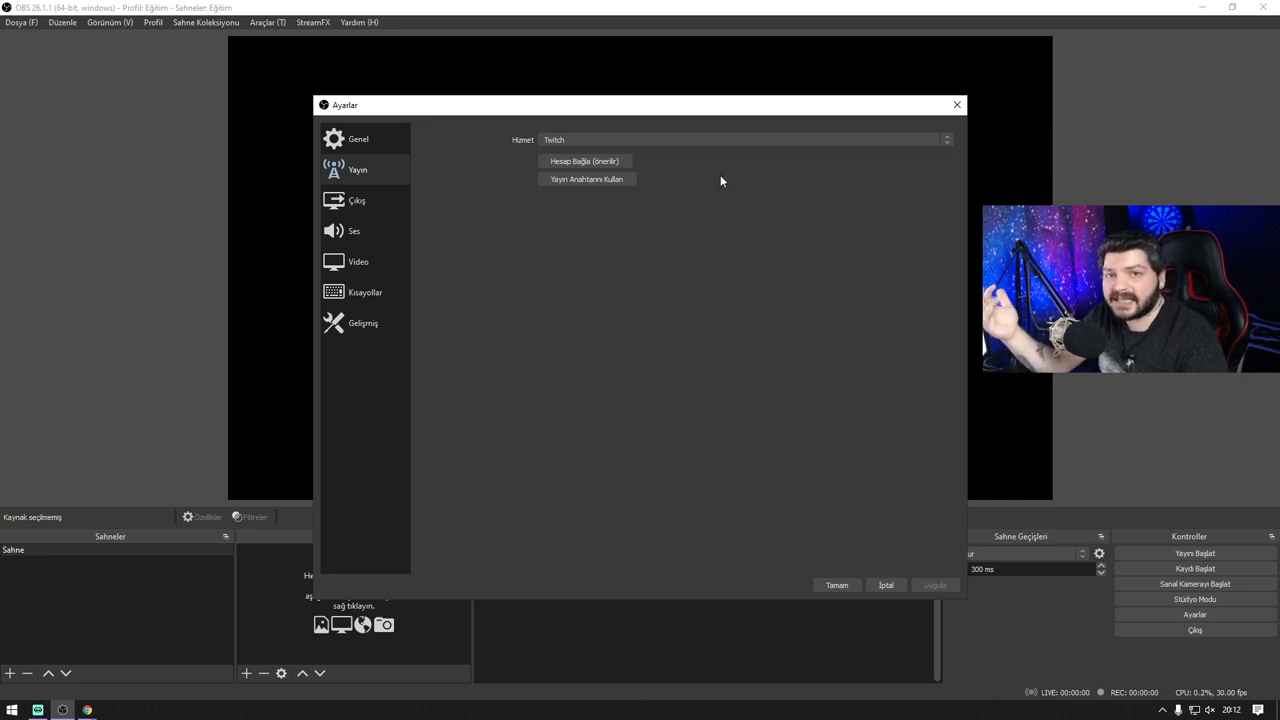
Try Facebook Live as the streaming service, then set the service back to Twitch
{"action": "left_click", "coordinate": [755, 141]}
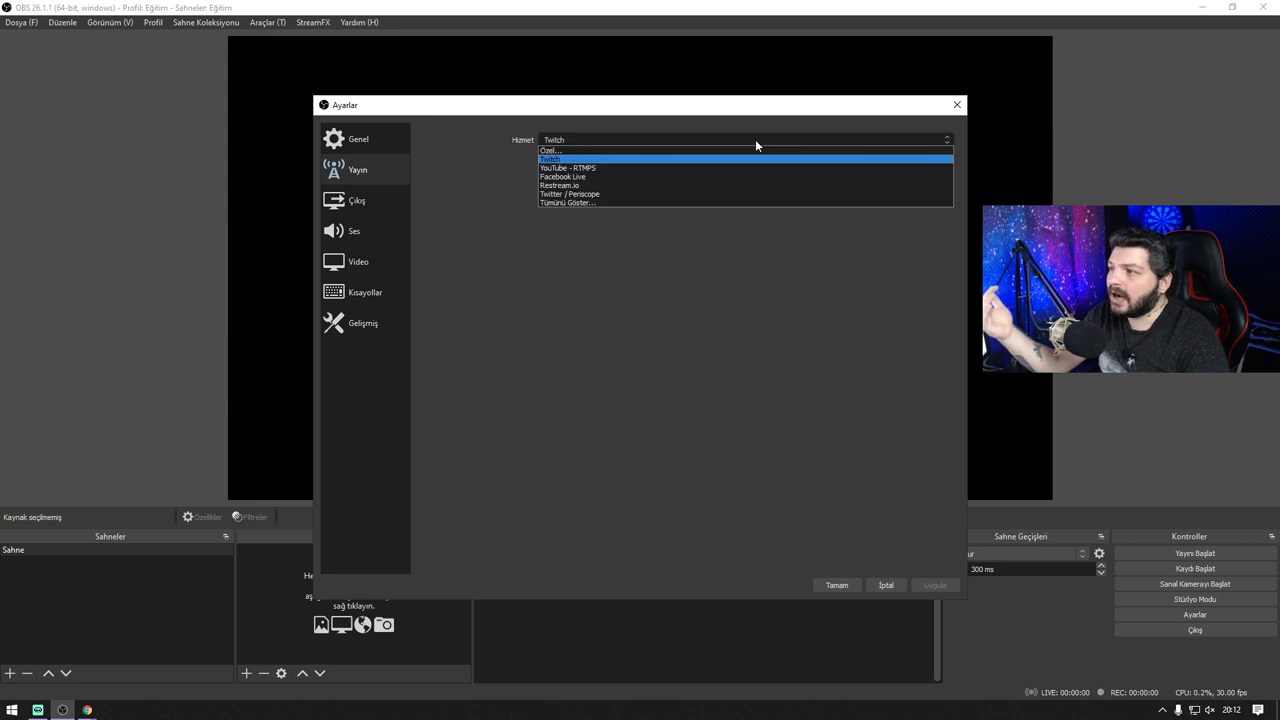
{"action": "left_click", "coordinate": [652, 177]}
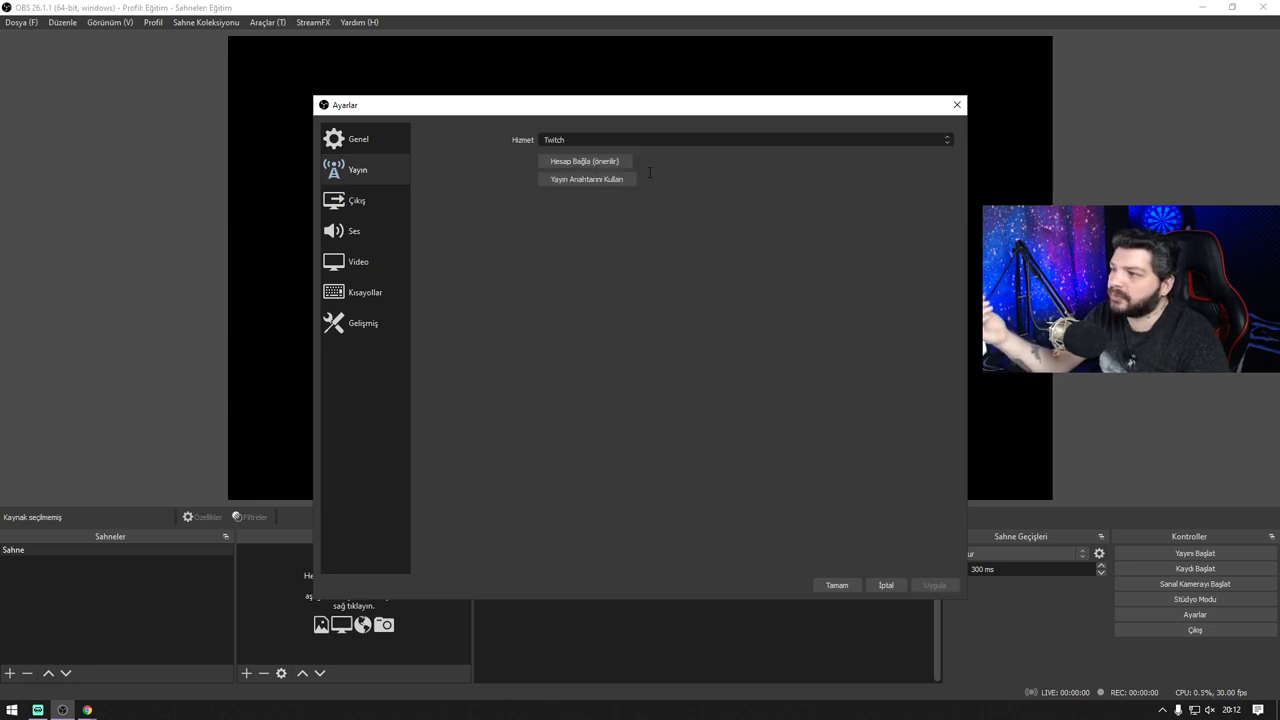
{"action": "left_click", "coordinate": [595, 162]}
{"action": "left_click", "coordinate": [595, 163]}
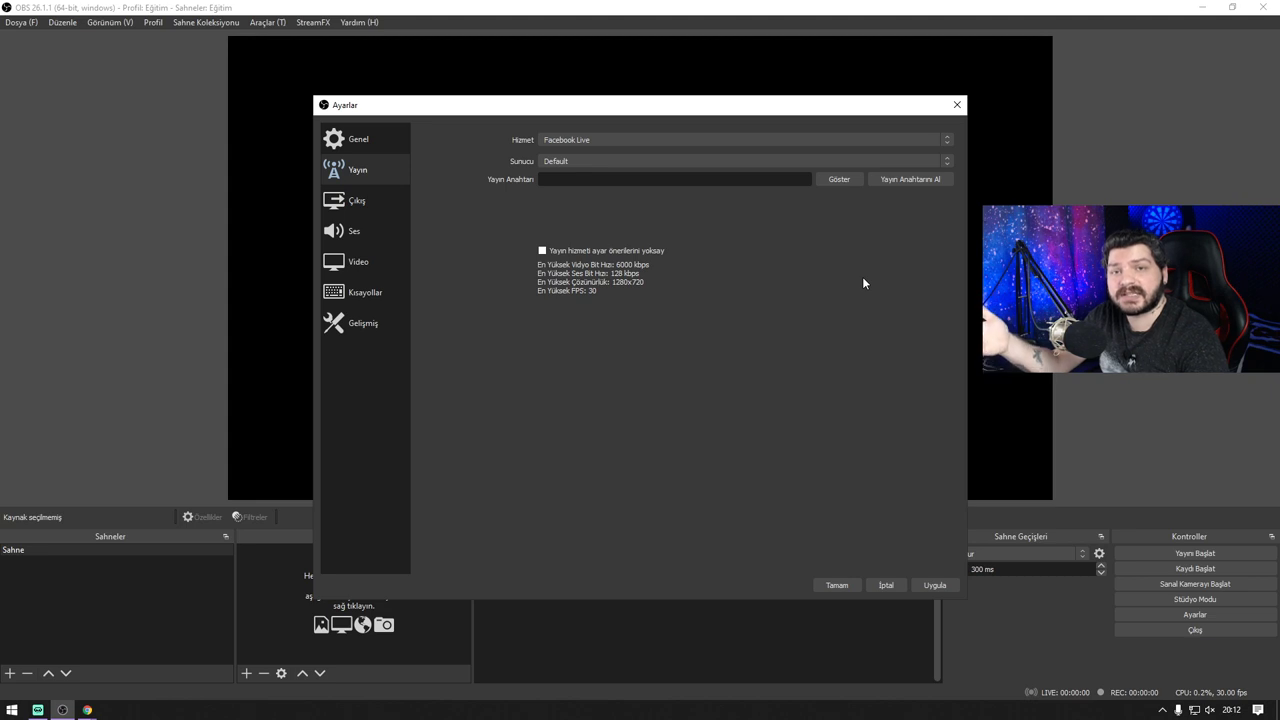
{"action": "left_click", "coordinate": [700, 141]}
{"action": "left_click", "coordinate": [672, 158]}
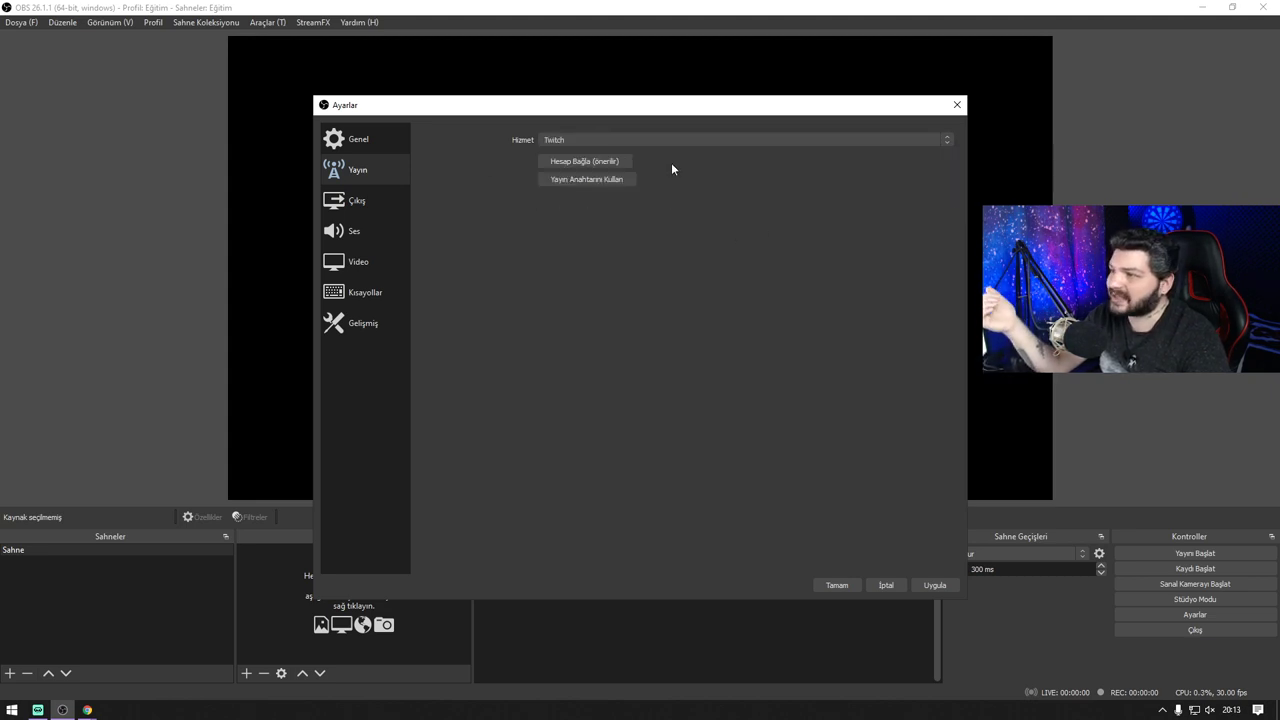
In the recording output settings, set the recording format to mp4 and the encoder to x264
{"action": "left_click", "coordinate": [357, 200]}
{"action": "left_click", "coordinate": [478, 160]}
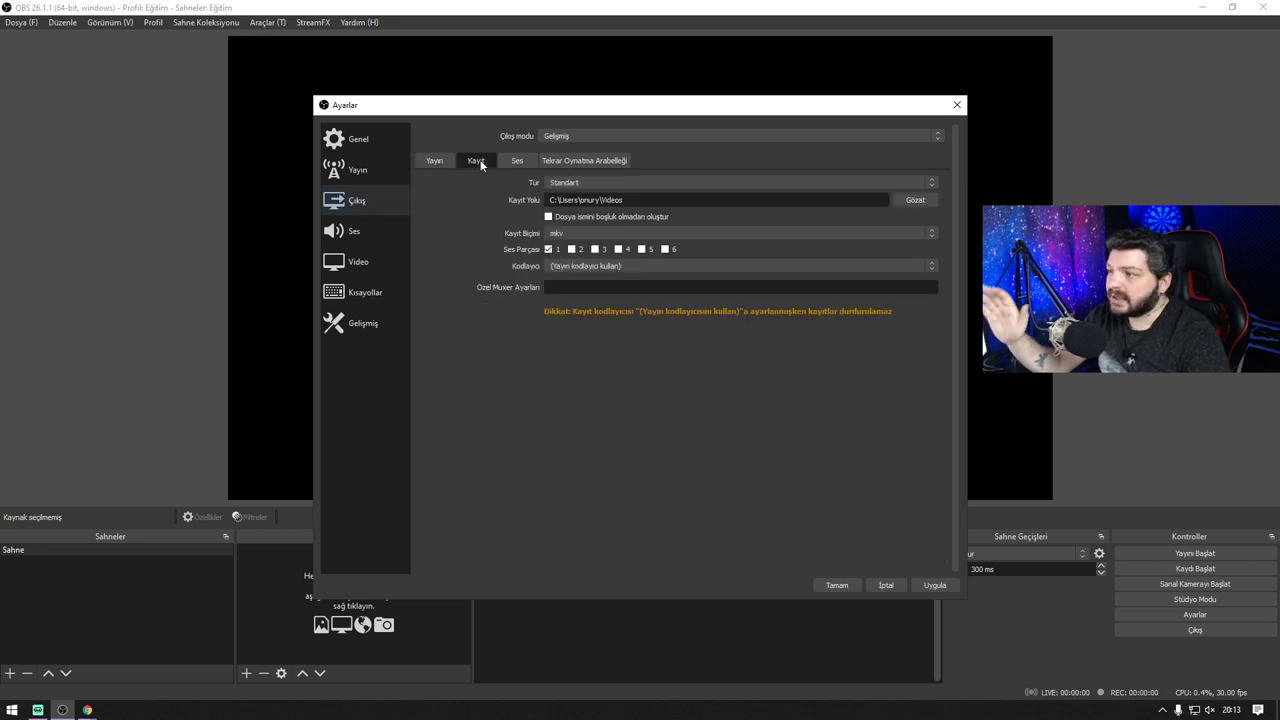
{"action": "left_click", "coordinate": [715, 231]}
{"action": "left_click", "coordinate": [664, 248]}
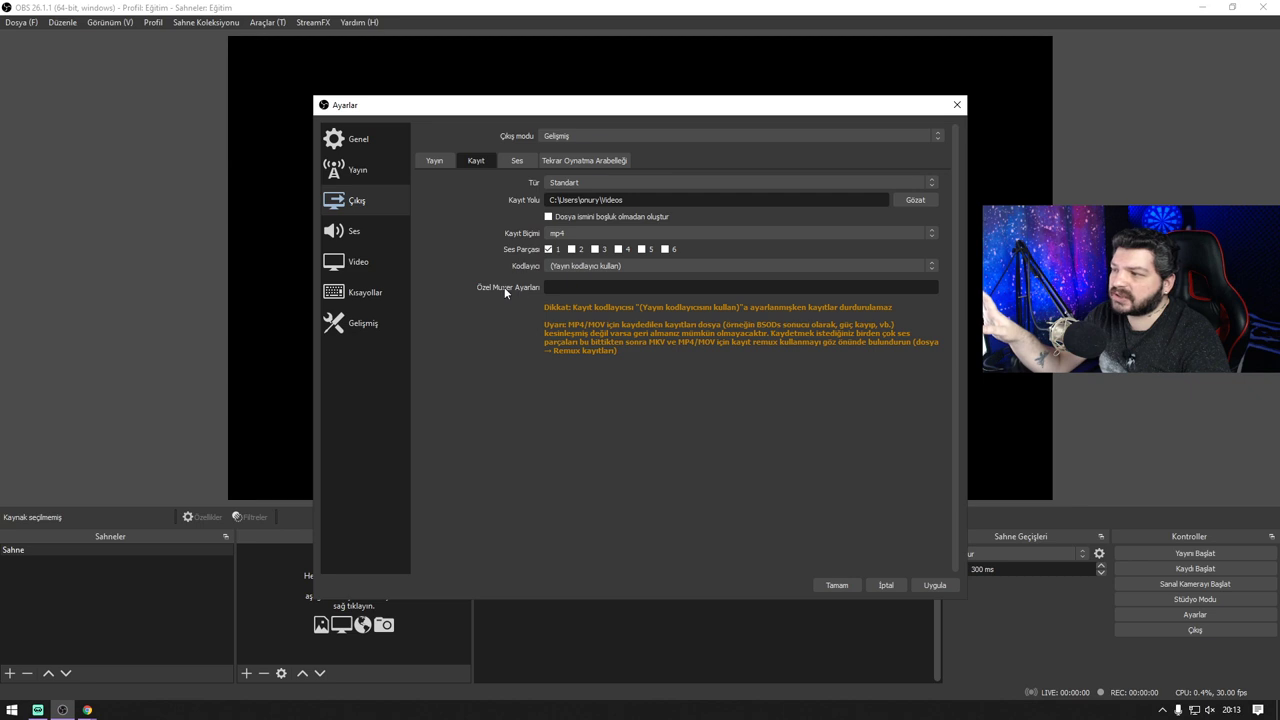
{"action": "left_click", "coordinate": [568, 267]}
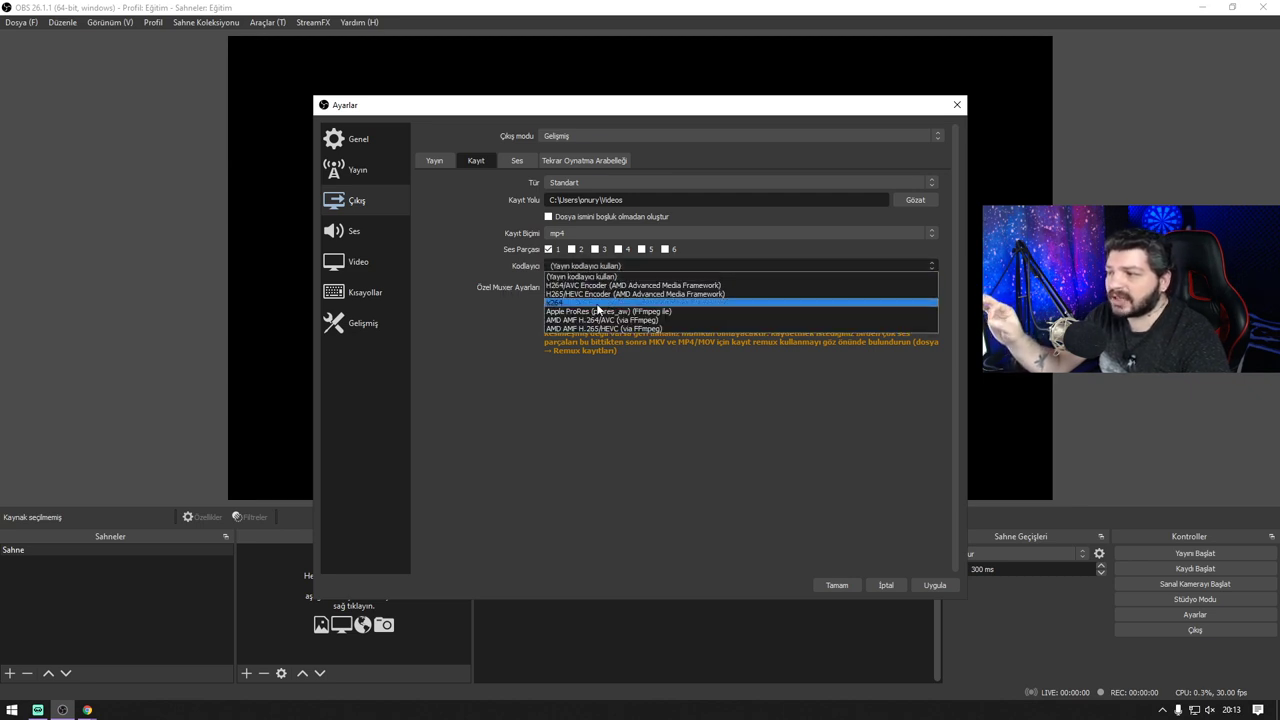
{"action": "left_click", "coordinate": [680, 302]}
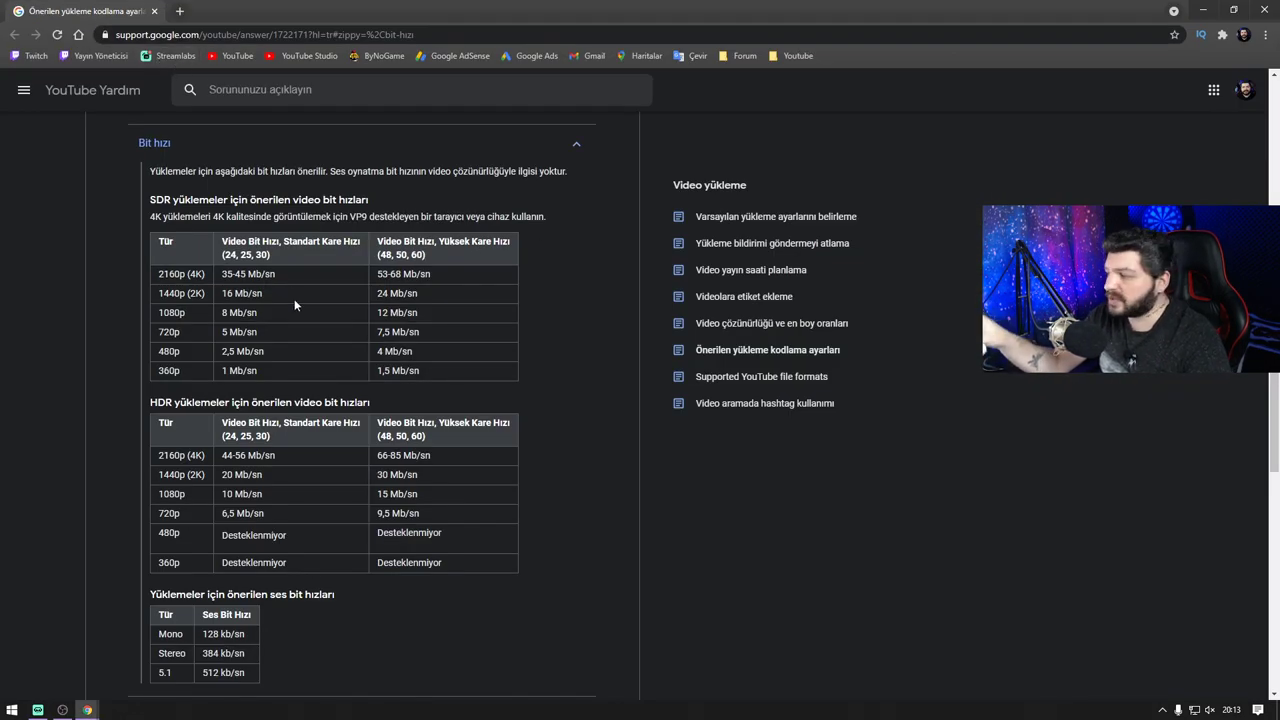
Switch to the YouTube Help page in Chrome and examine the recommended HDR upload bitrates for 1080p, 1440p and 2160p at standard and high frame rates
{"action": "left_click_drag", "start_coordinate": [157, 494], "coordinate": [257, 494]}
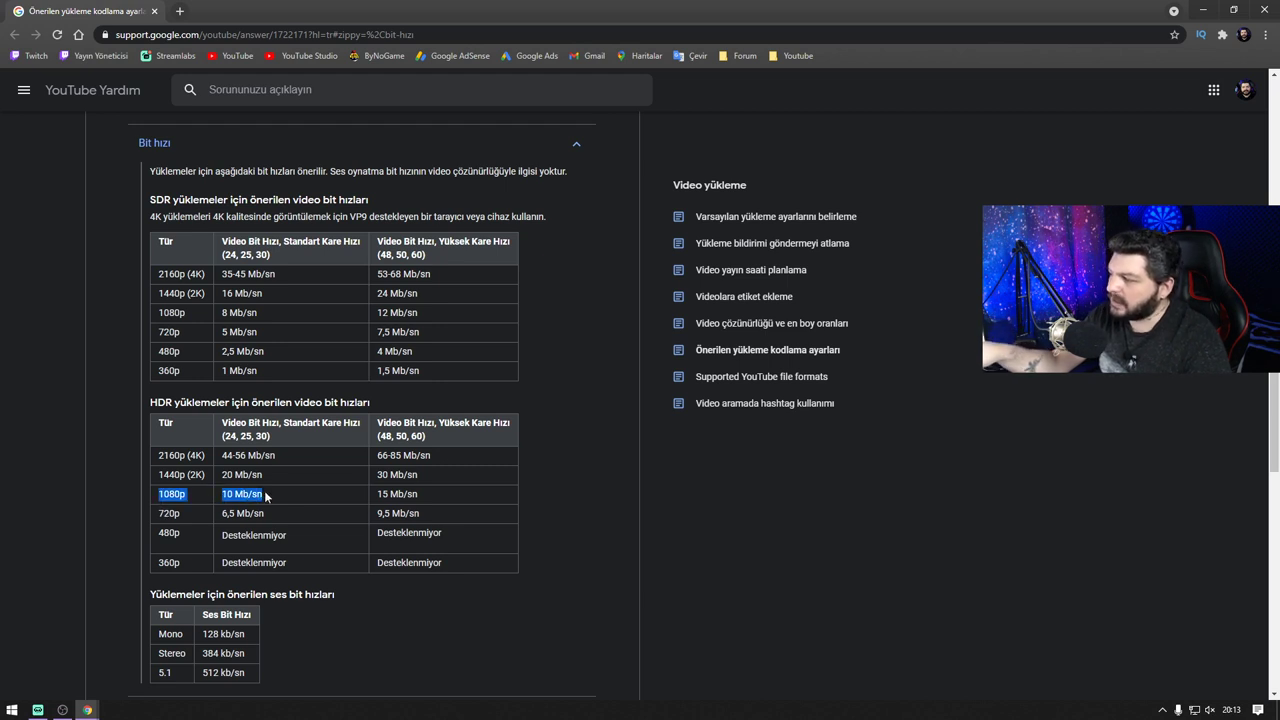
{"action": "left_click", "coordinate": [258, 508]}
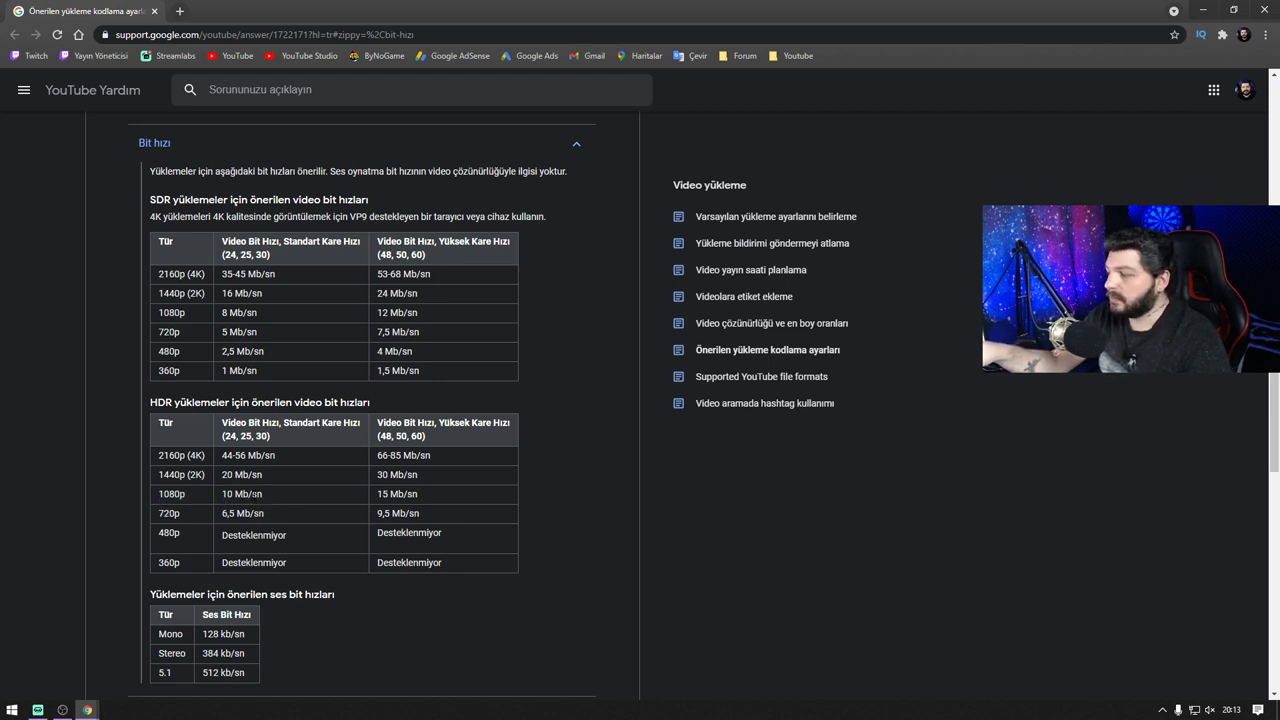
{"action": "mouse_move", "coordinate": [263, 494]}
{"action": "left_mouse_down"}
{"action": "mouse_move", "coordinate": [232, 494]}
{"action": "mouse_move", "coordinate": [258, 492]}
{"action": "left_mouse_up"}
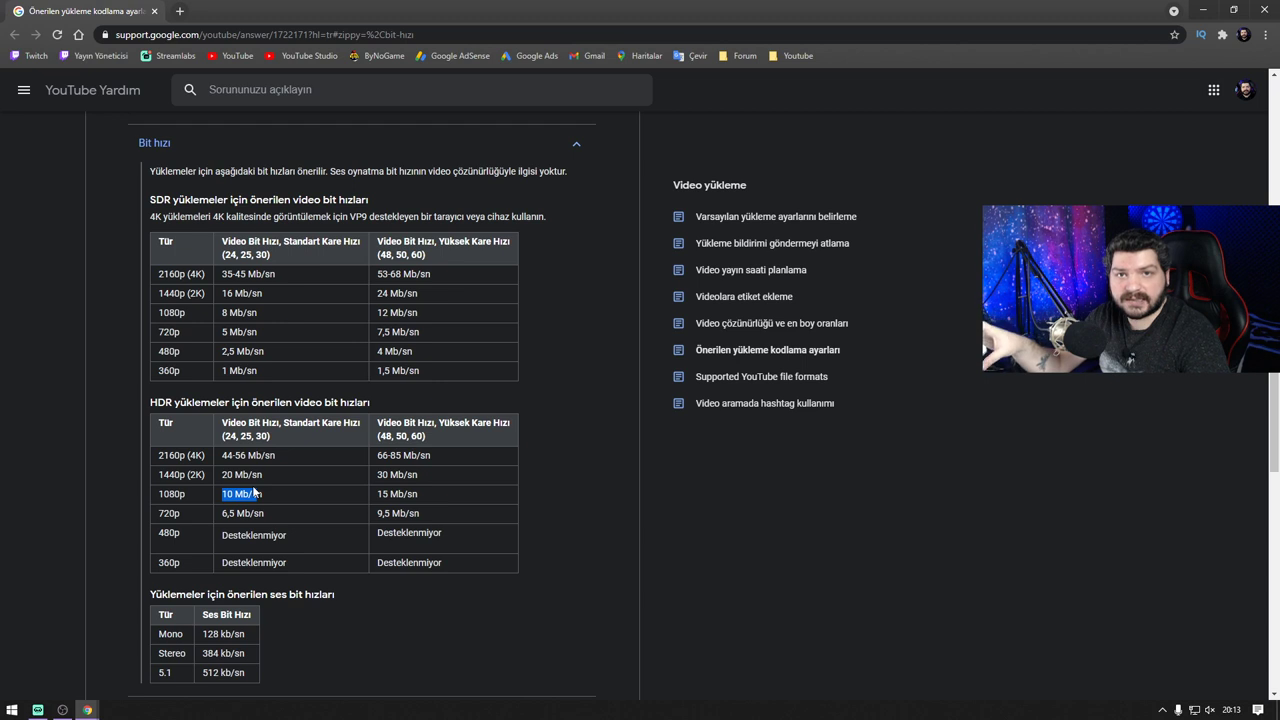
{"action": "left_click", "coordinate": [274, 492]}
{"action": "left_click", "coordinate": [298, 514]}
{"action": "left_click_drag", "start_coordinate": [220, 452], "coordinate": [250, 477]}
{"action": "left_click", "coordinate": [197, 488]}
{"action": "left_click_drag", "start_coordinate": [376, 475], "coordinate": [415, 475]}
{"action": "left_click", "coordinate": [372, 478]}
{"action": "left_click", "coordinate": [416, 482]}
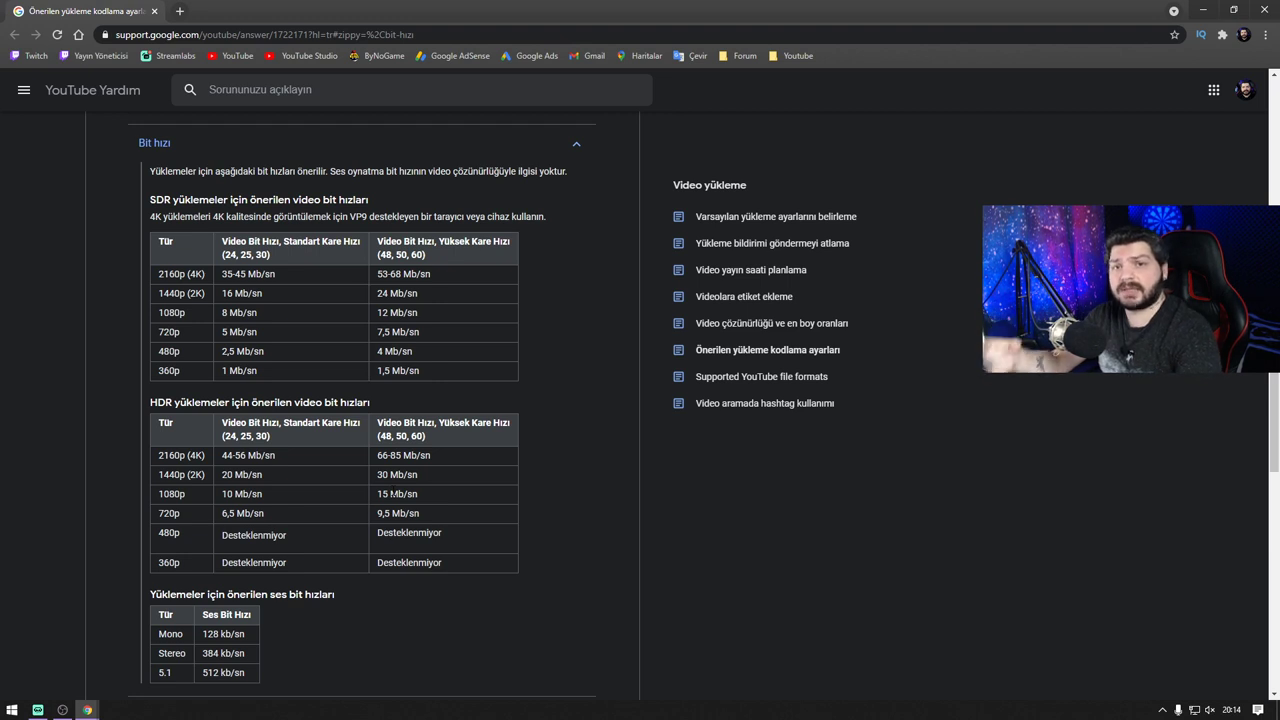
{"action": "double_click", "coordinate": [227, 494]}
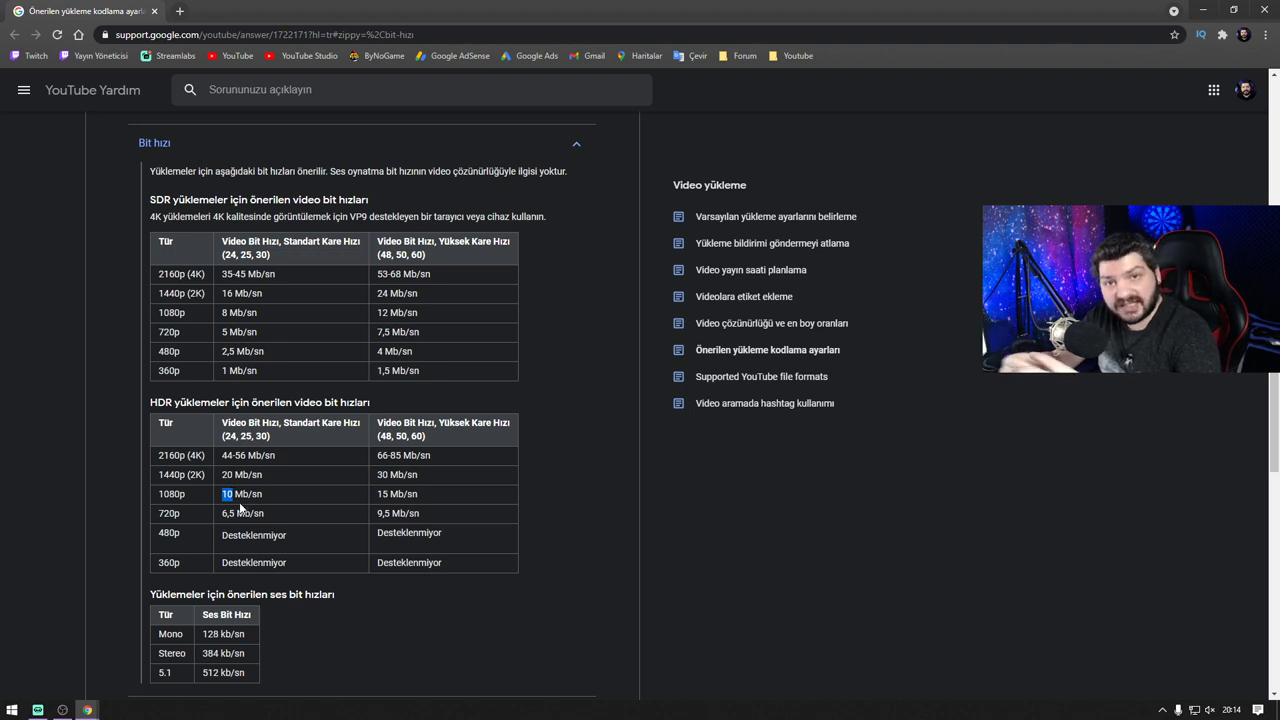
Return to OBS and set the recording bitrate to 20000 Kbps, the keyframe interval to 2 and the profile to main
{"action": "left_click", "coordinate": [1206, 8]}
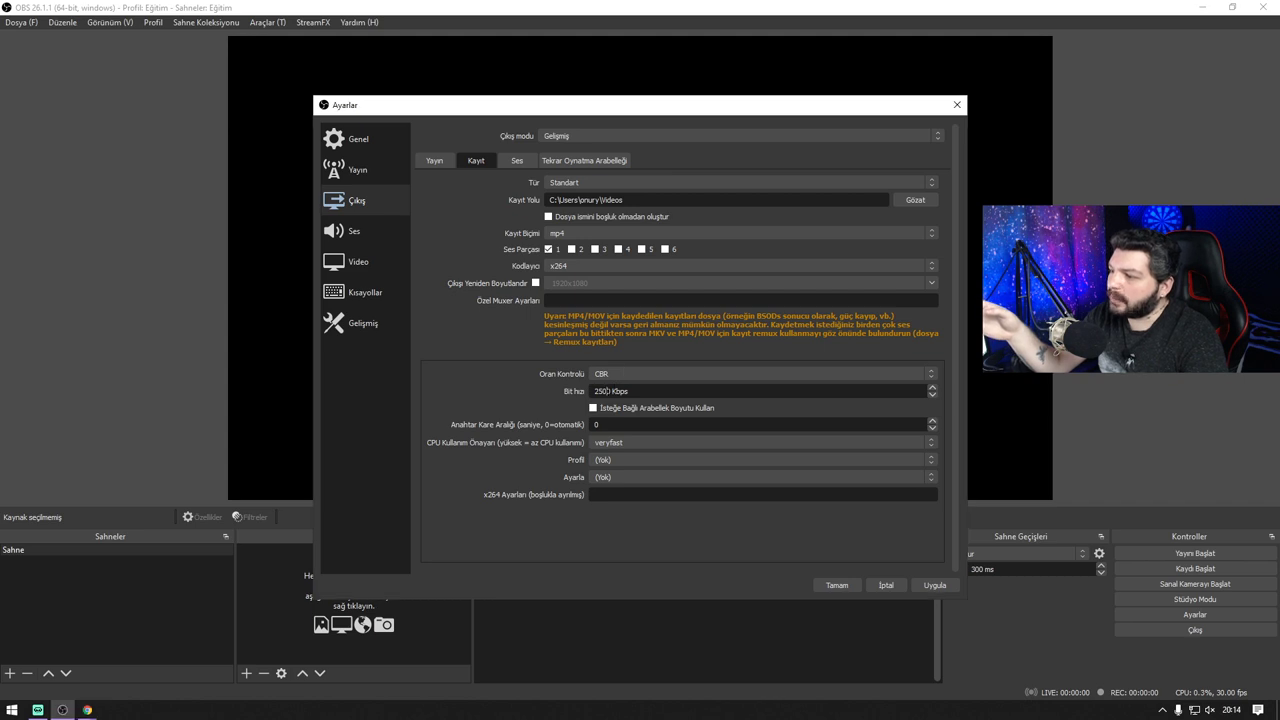
{"action": "type", "text": "000"}
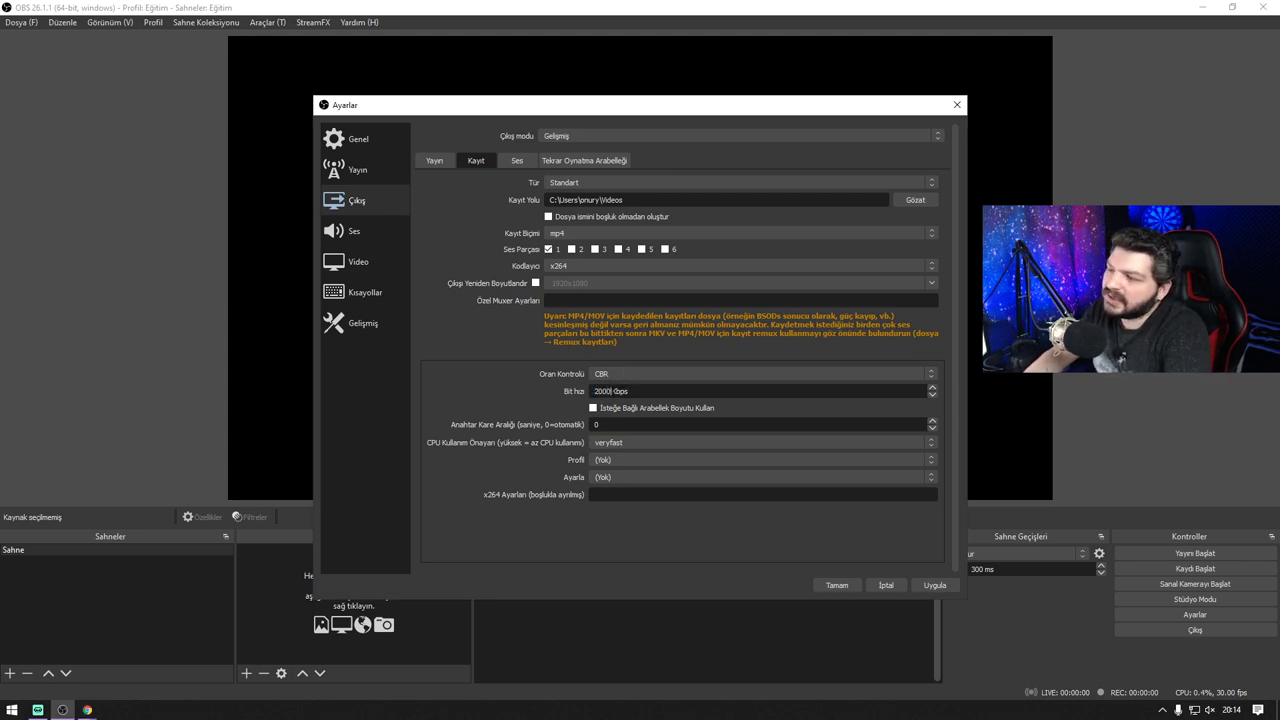
{"action": "key", "text": "Tab"}
{"action": "key", "text": "Tab"}
{"action": "type", "text": "2"}
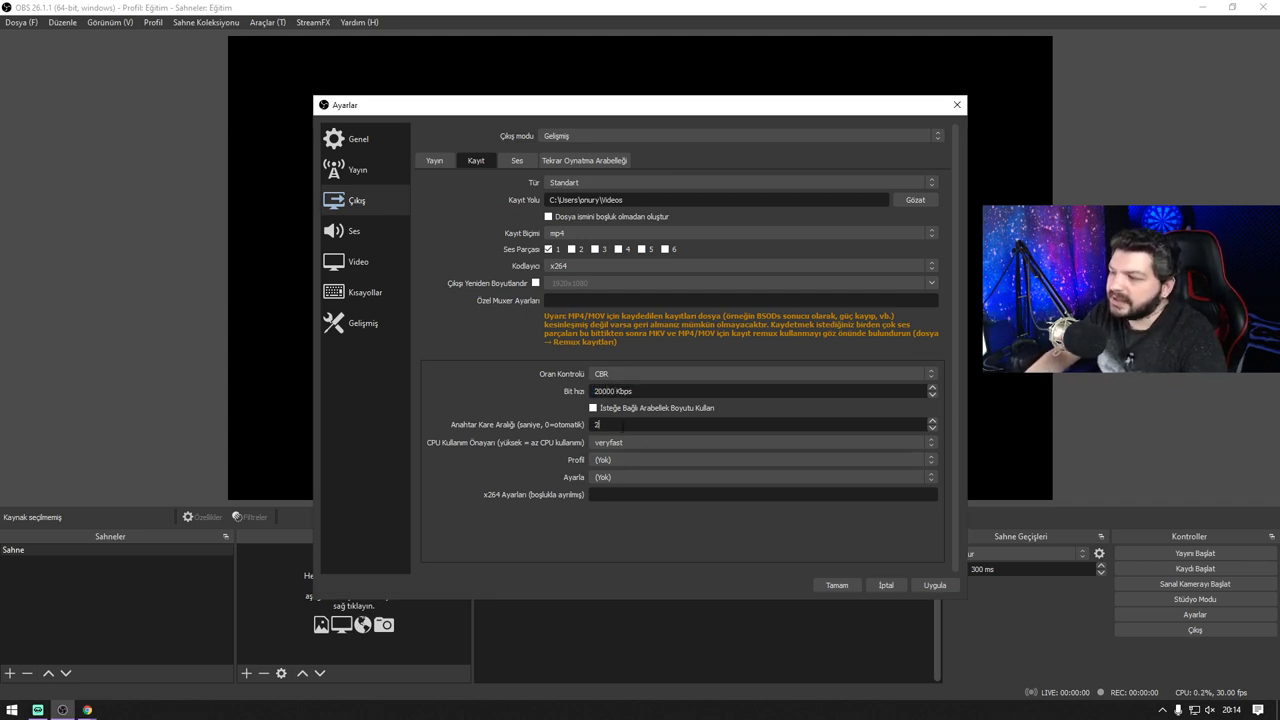
{"action": "left_click", "coordinate": [619, 462]}
{"action": "left_click", "coordinate": [628, 488]}
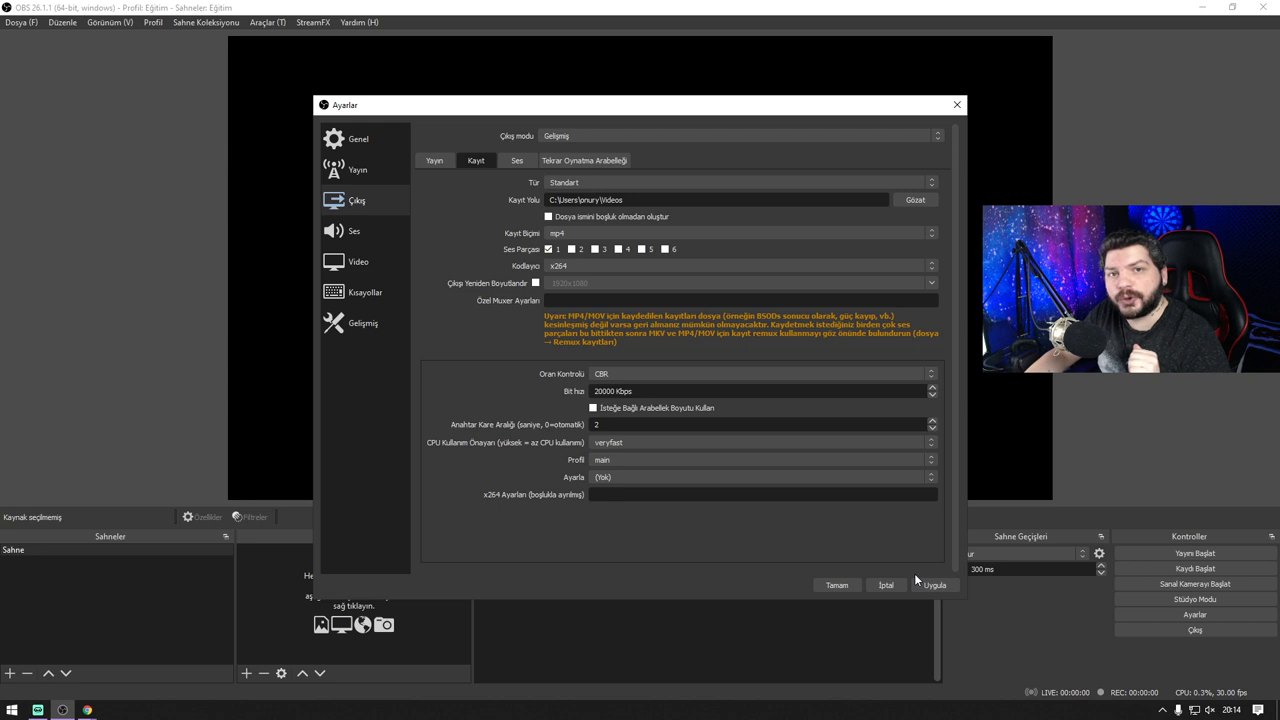
Examine the encoders available for streaming and keep x264 selected
{"action": "left_click", "coordinate": [422, 164]}
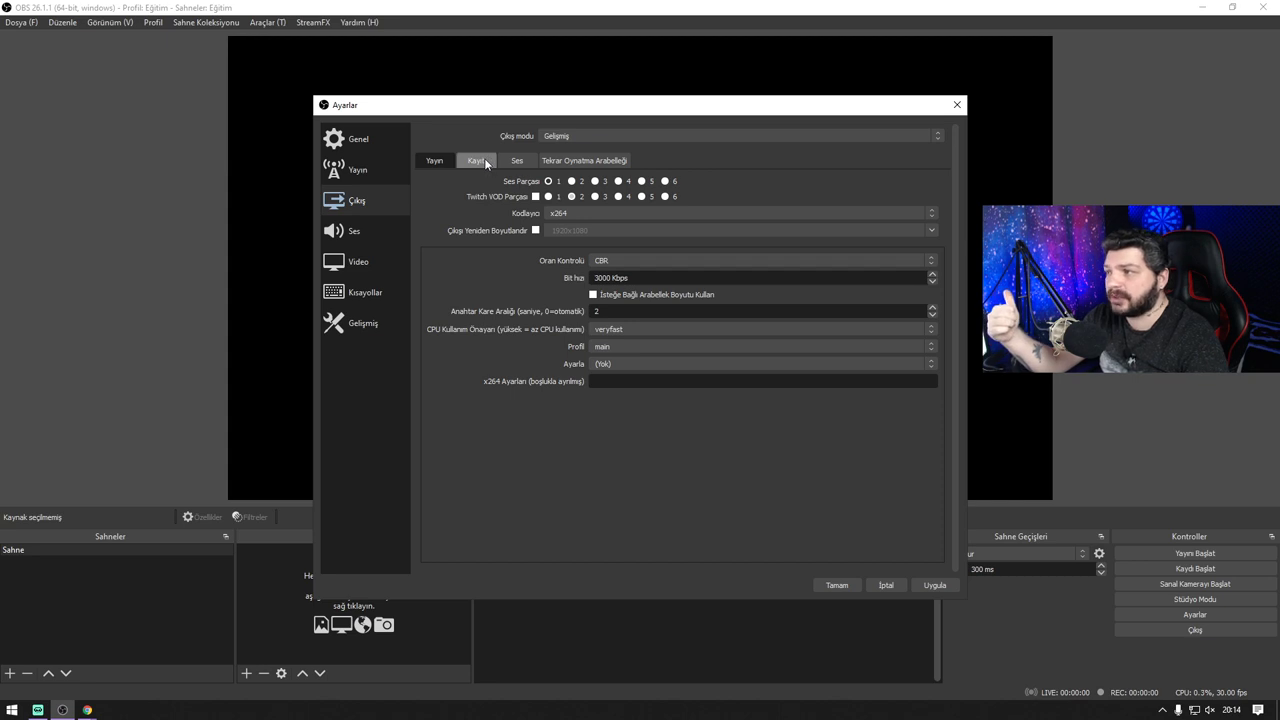
{"action": "left_click", "coordinate": [598, 208]}
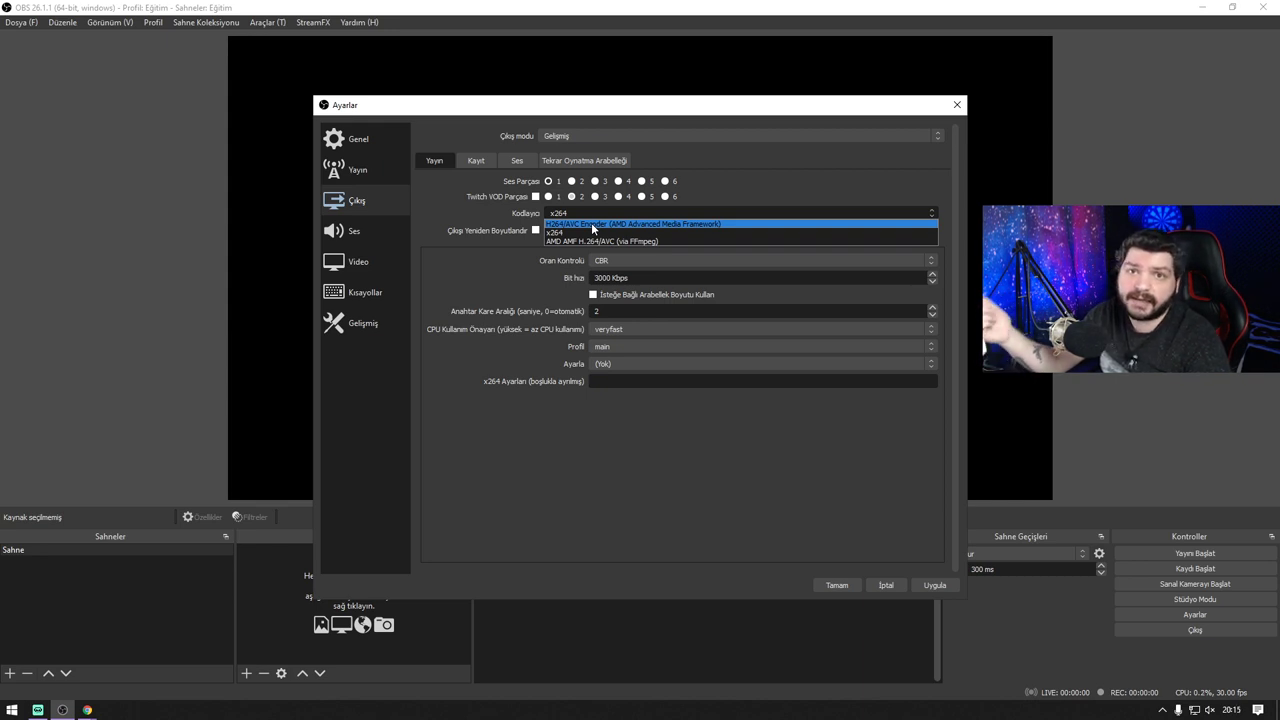
{"action": "left_click", "coordinate": [591, 232]}
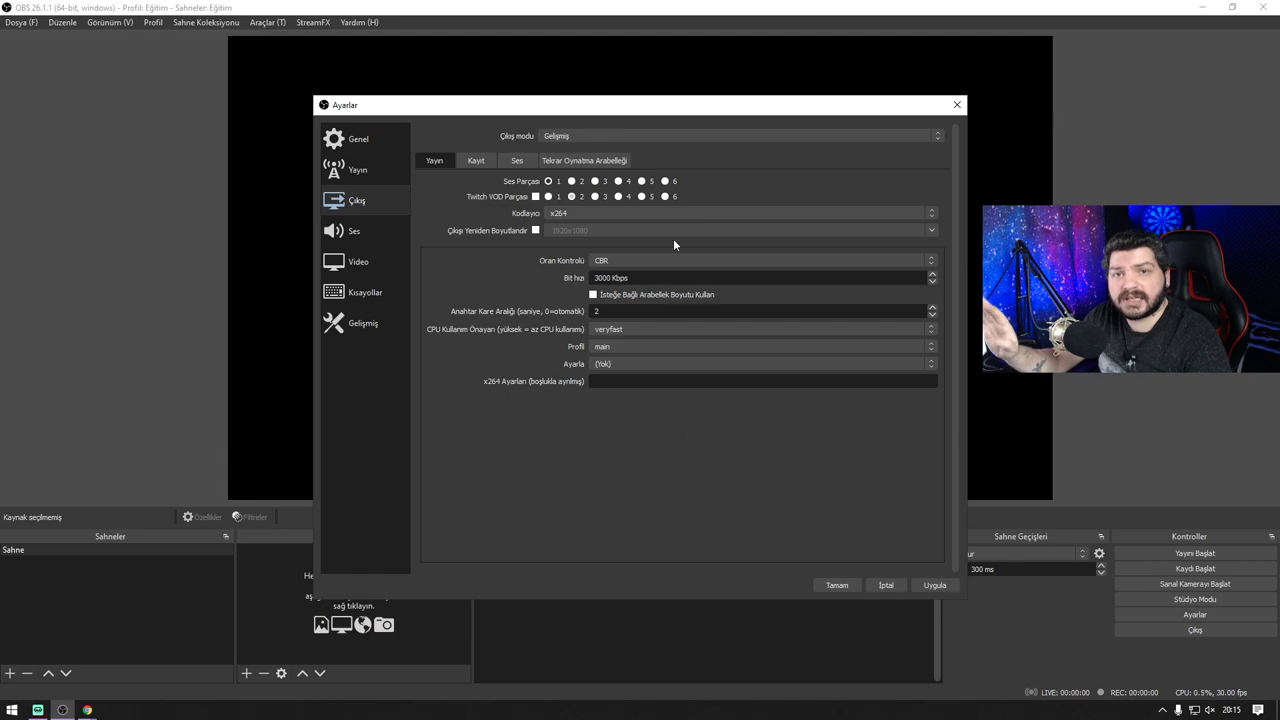